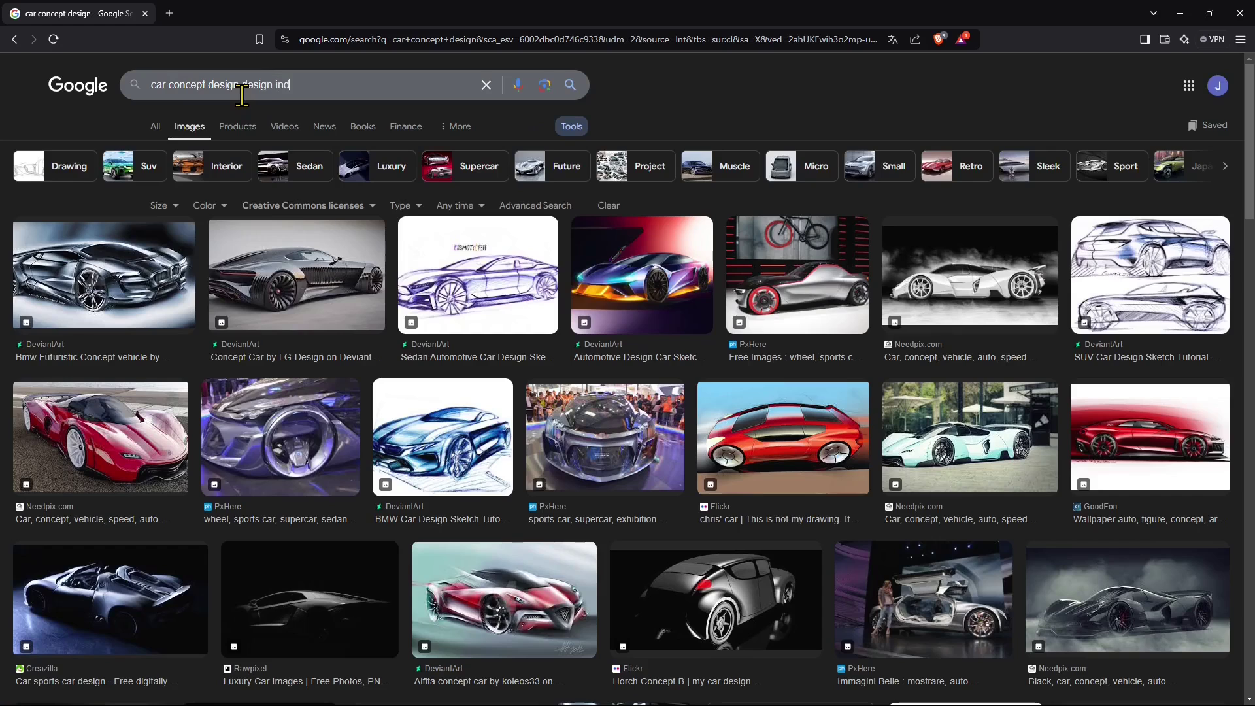
# Step: Search images for "car concept design design industrial" and for "concept design design industrial"
pyautogui.press('Return')
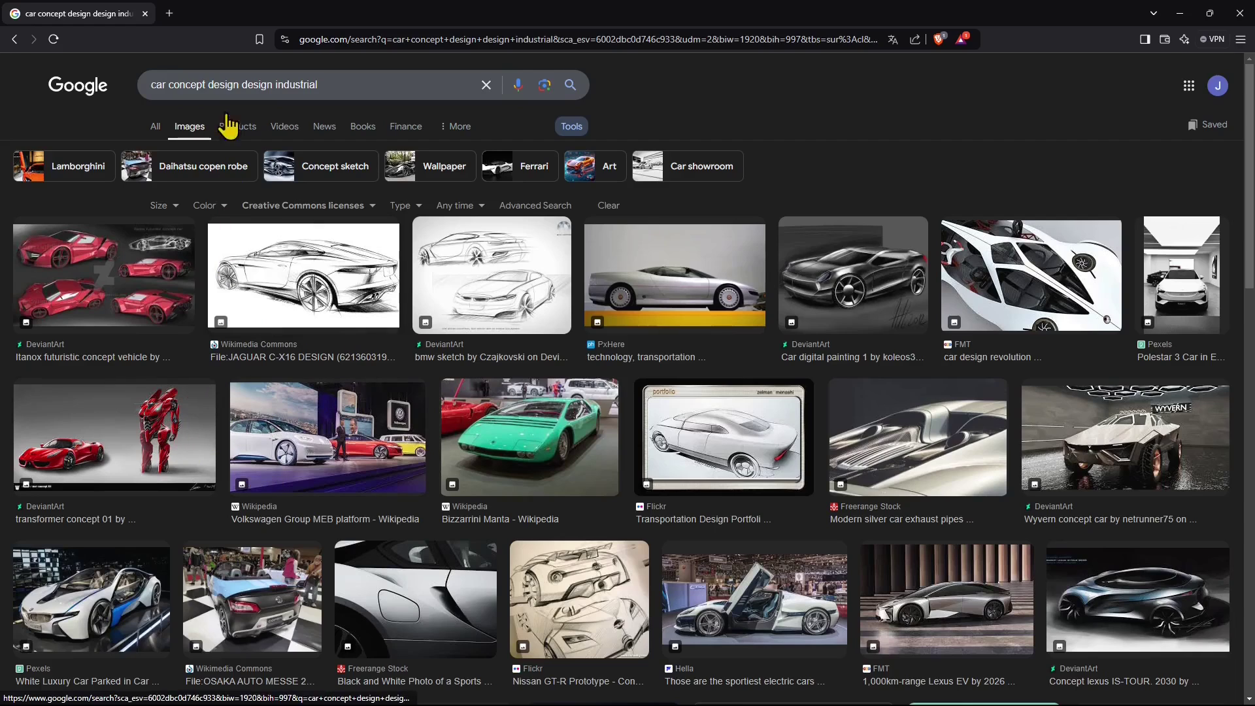
pyautogui.doubleClick(160, 85)
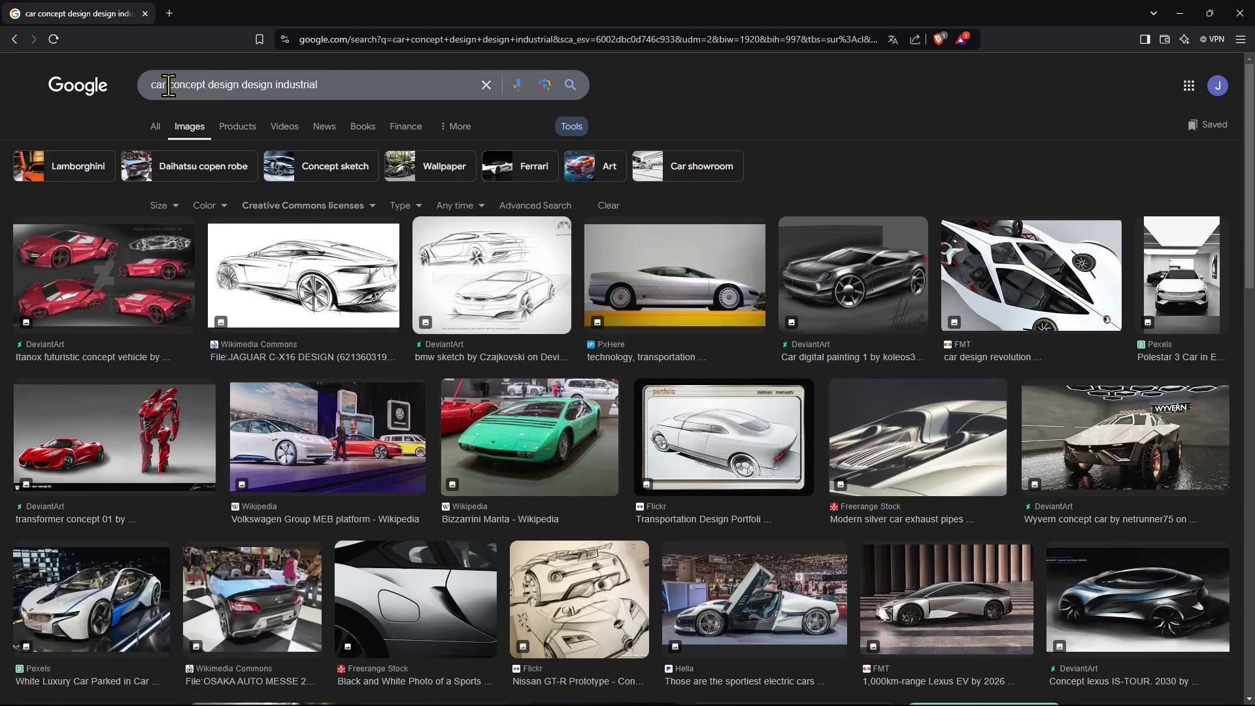
pyautogui.press('BackSpace')
pyautogui.press('Return')
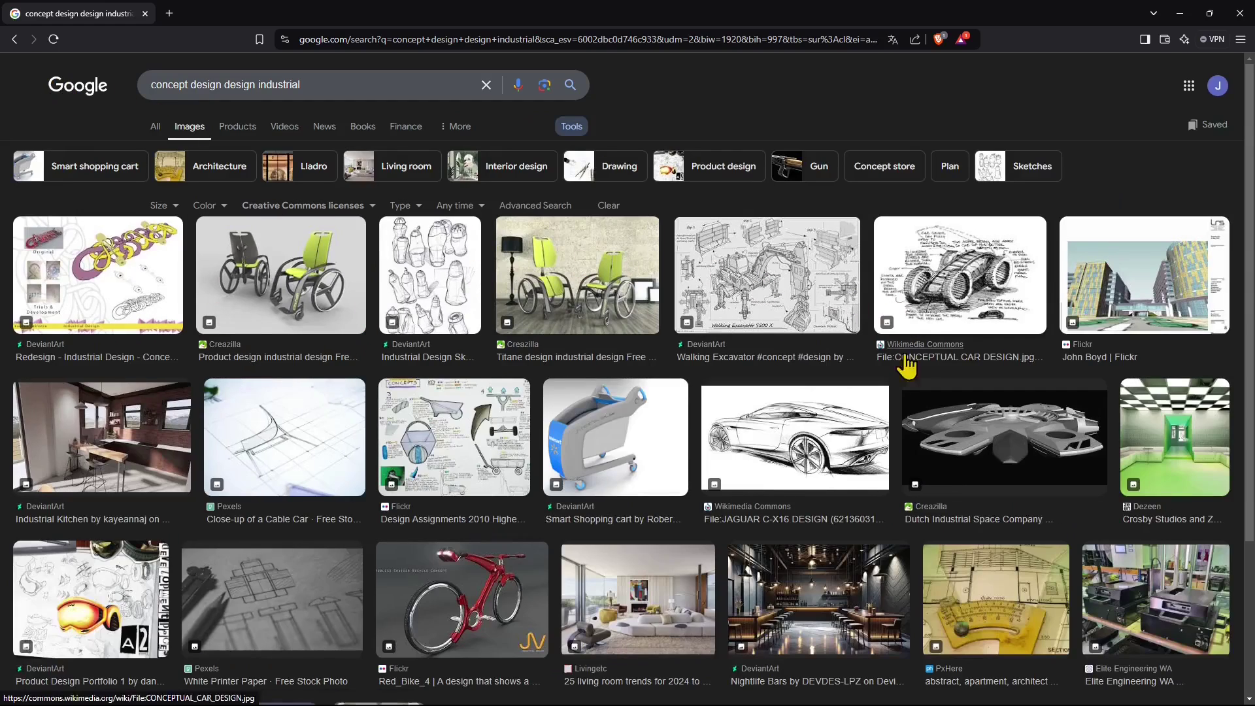
pyautogui.scroll(-1, 524, 490)
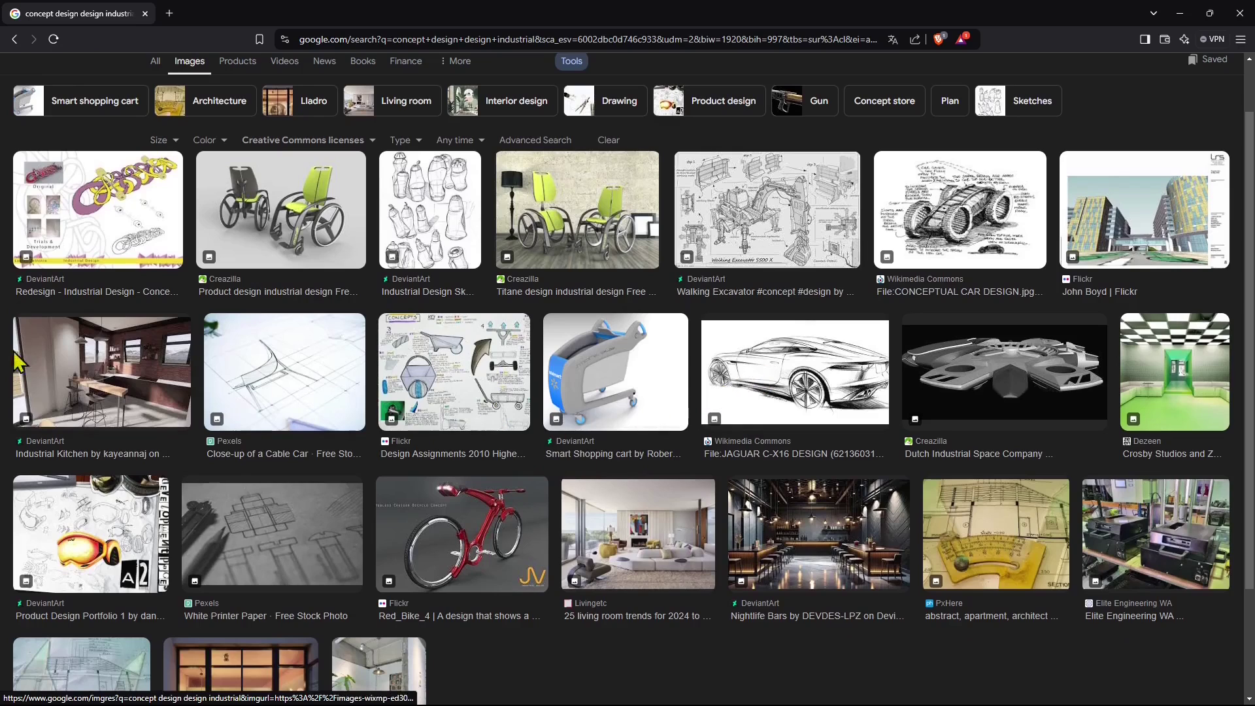
# Step: Return to the "car concept design" image results and preview the SUV sketch, the red Flickr car and the light-blue Needpix car
pyautogui.hotkey('alt', 'Left')
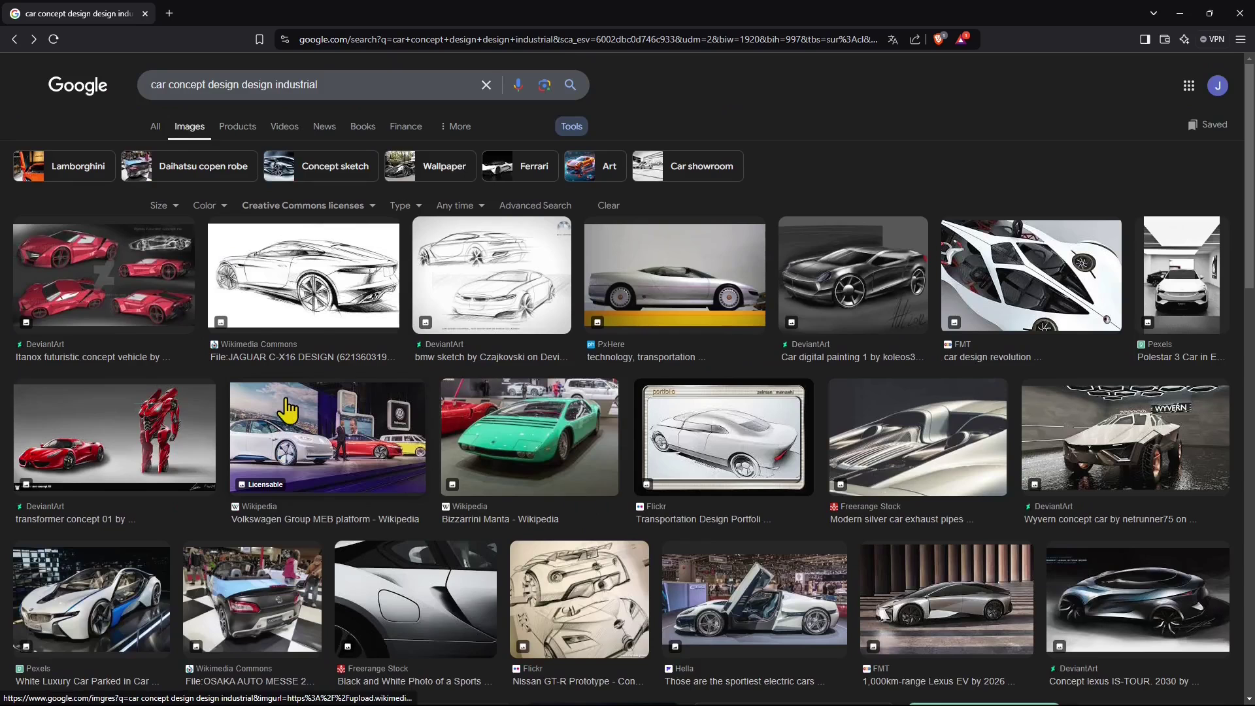
pyautogui.hotkey('alt', 'Left')
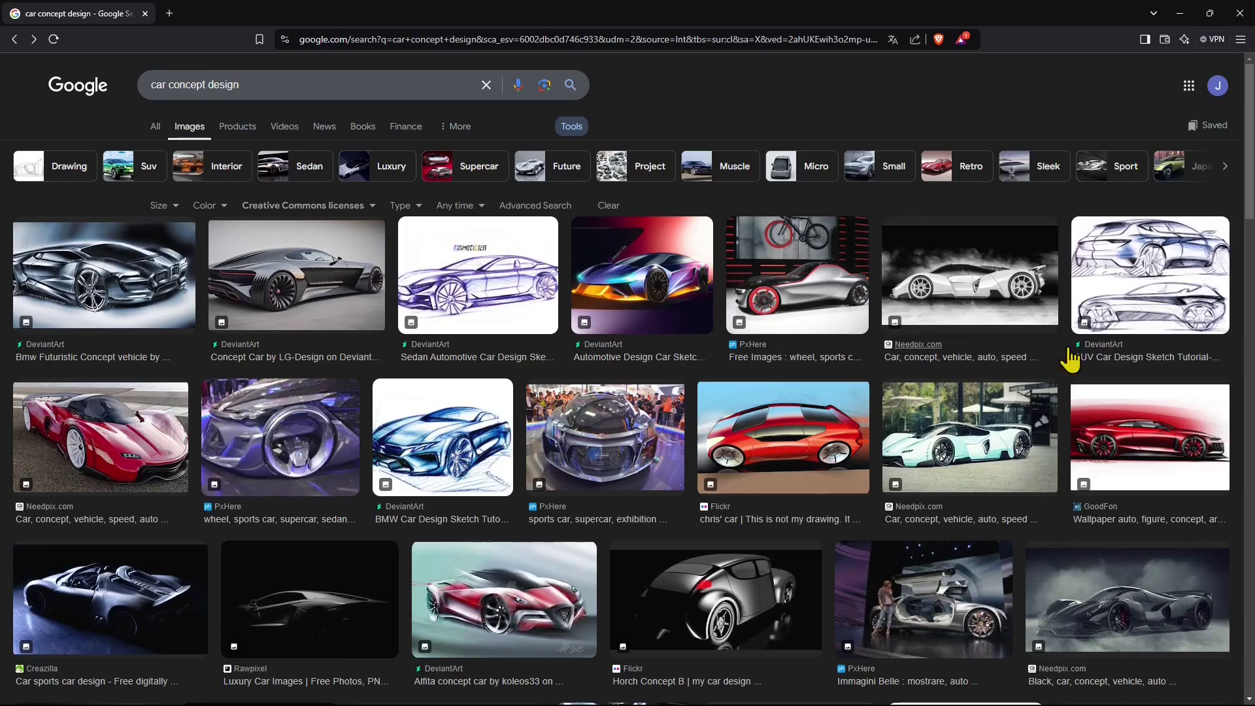
pyautogui.click(1175, 296)
pyautogui.scroll(-3, 541, 449)
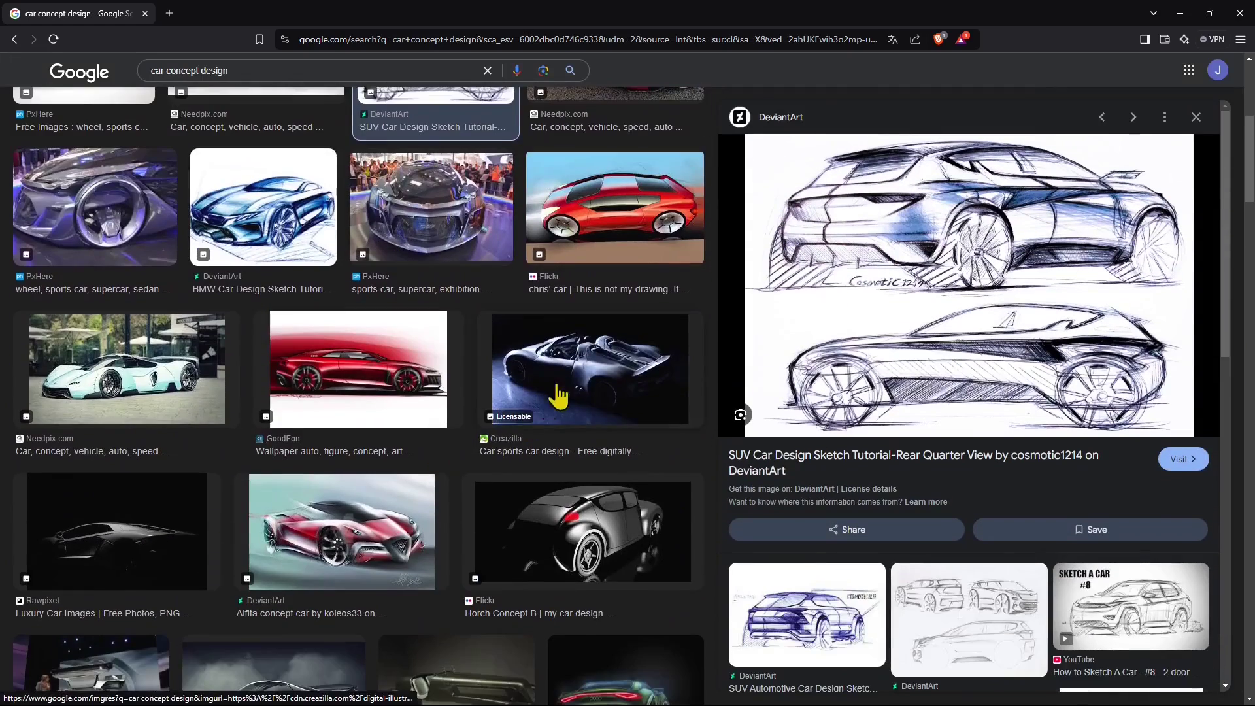
pyautogui.click(559, 395)
pyautogui.click(577, 251)
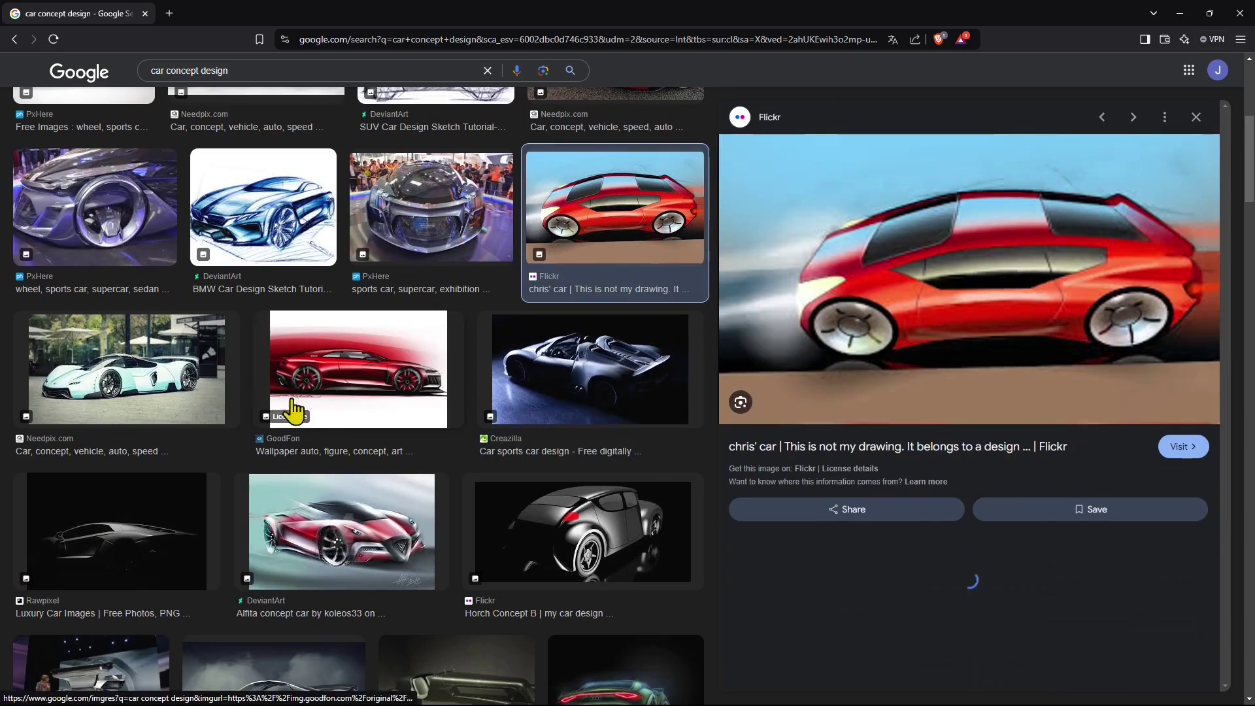
pyautogui.click(139, 411)
pyautogui.scroll(-3, 440, 449)
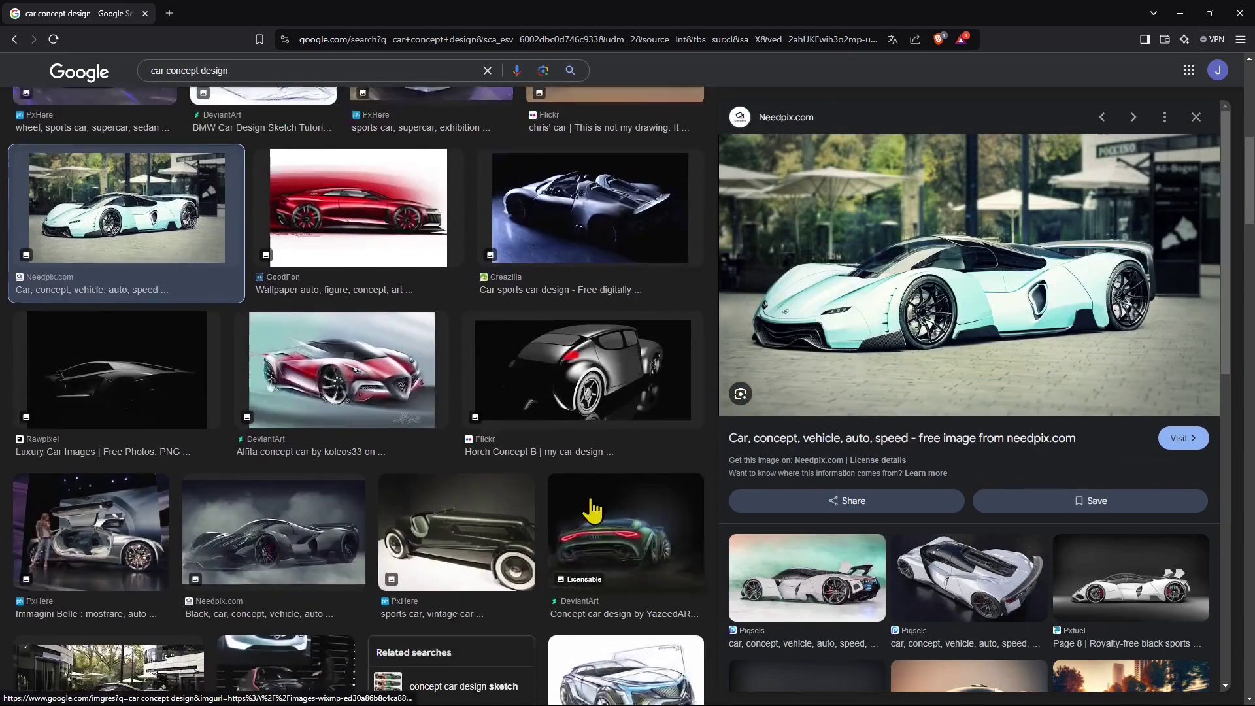
# Step: Browse more car concept images, previewing the green YazeedART concept, the Cadillac SUV sketch, the Lzp concept and the Jaguar C-X16 sketch
pyautogui.scroll(-3, 592, 510)
pyautogui.click(662, 353)
pyautogui.scroll(-2, 287, 487)
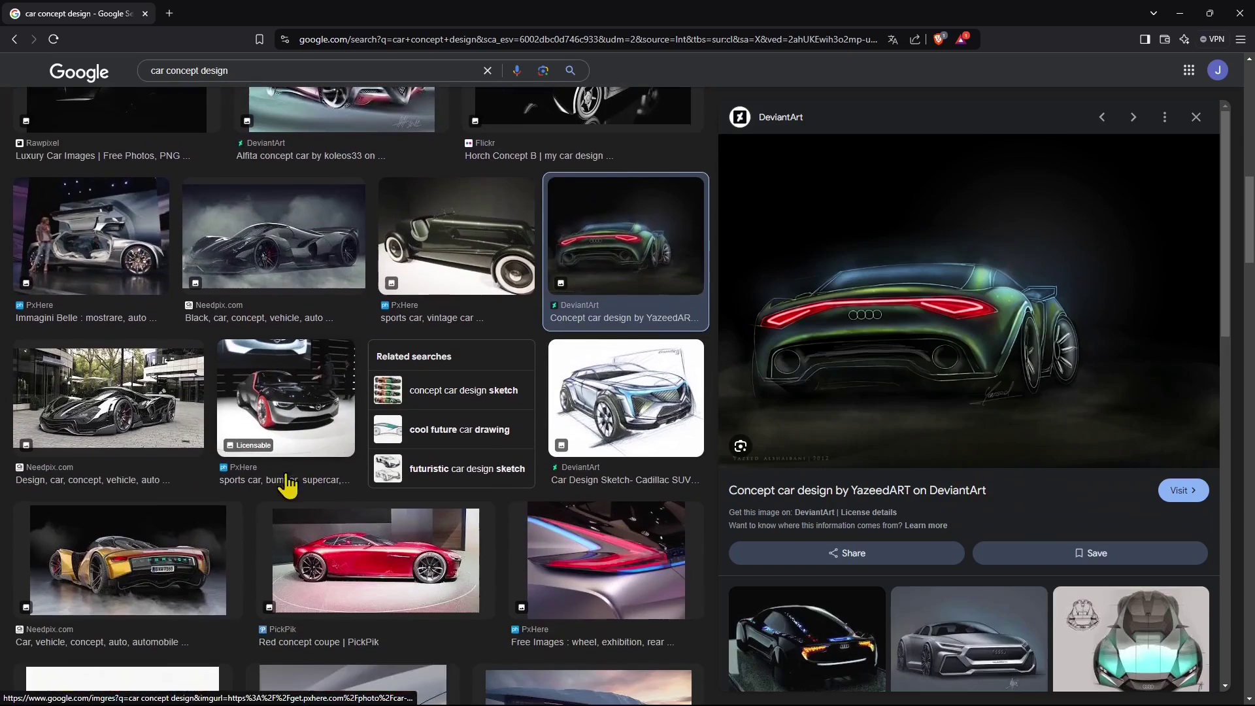
pyautogui.click(592, 405)
pyautogui.scroll(-3, 391, 487)
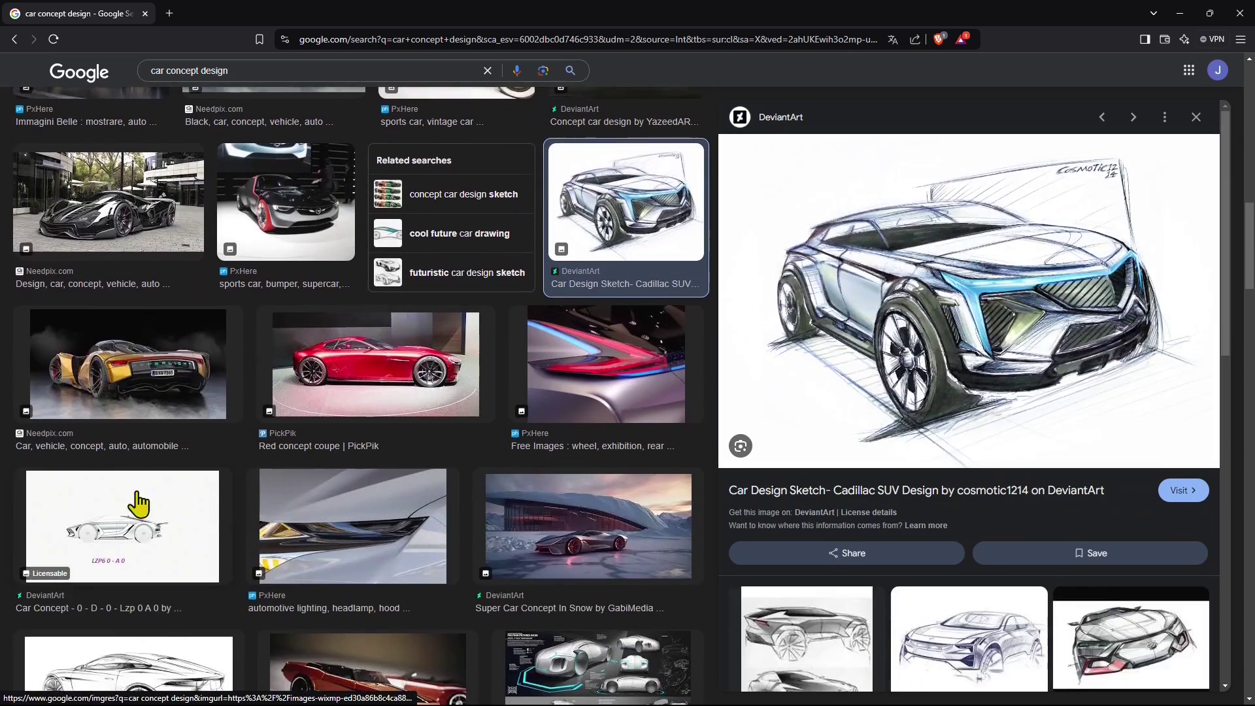
pyautogui.click(138, 503)
pyautogui.scroll(-4, 182, 494)
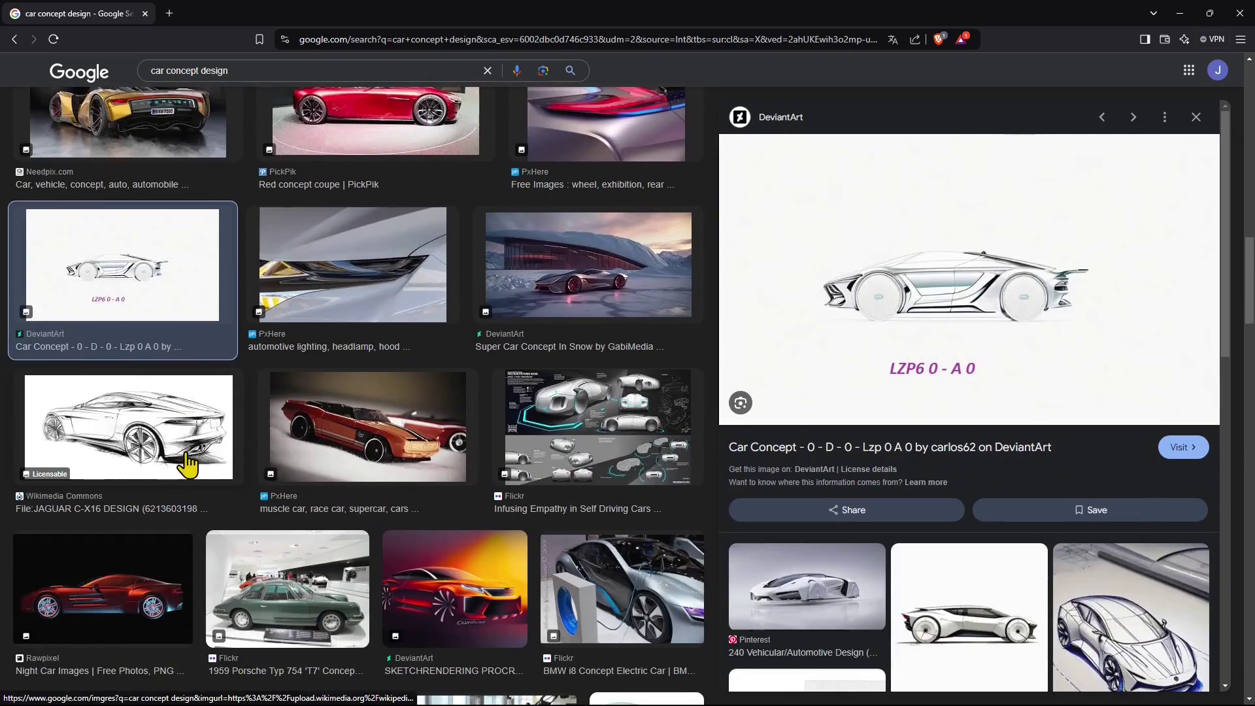
pyautogui.click(188, 464)
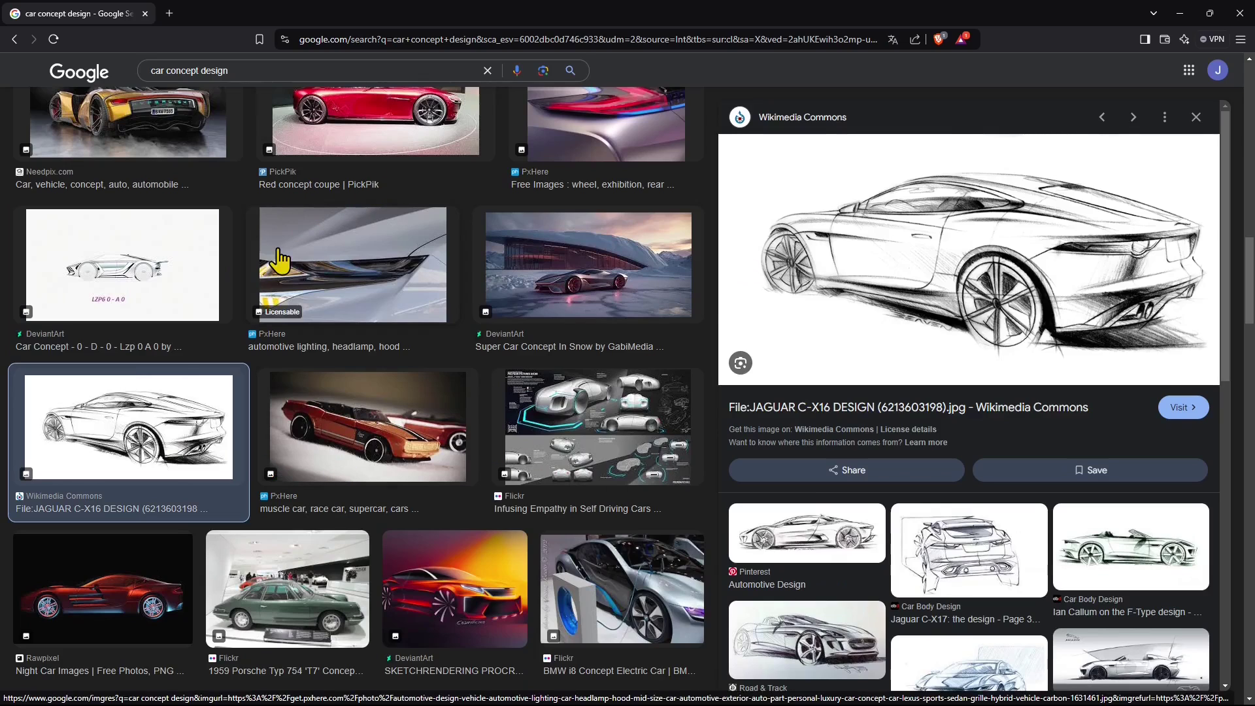
pyautogui.scroll(2, 458, 249)
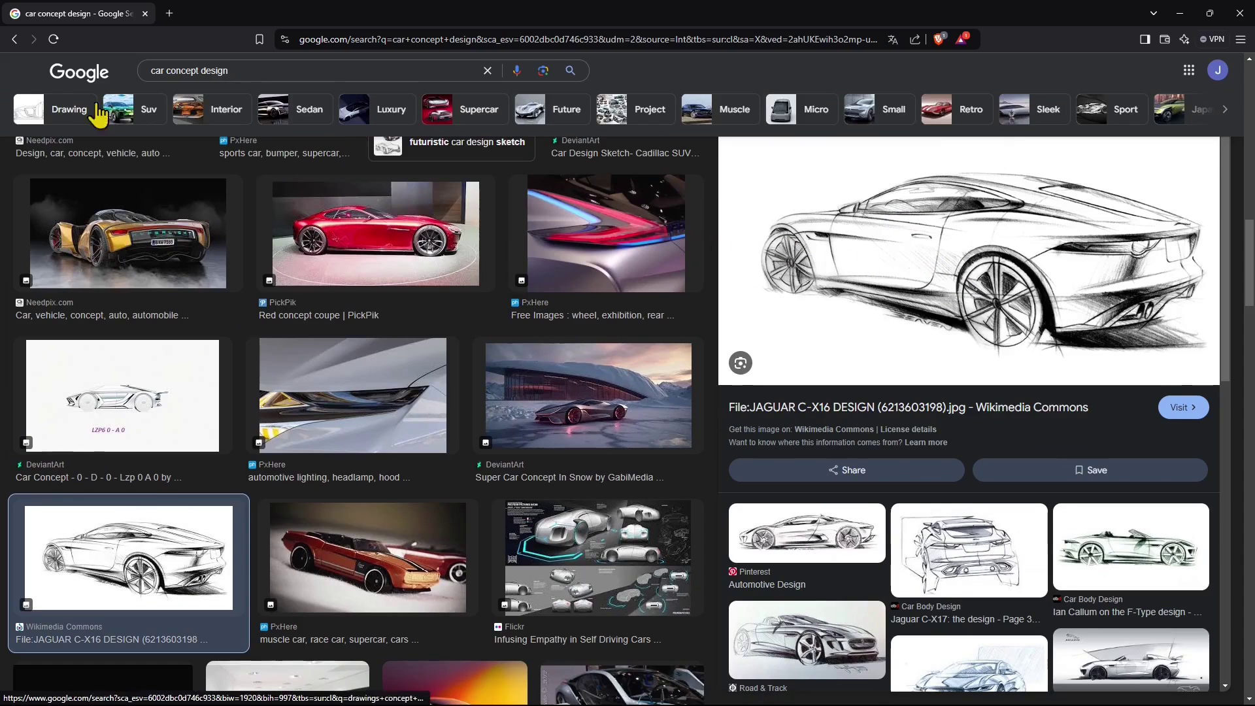
pyautogui.scroll(-10, 314, 390)
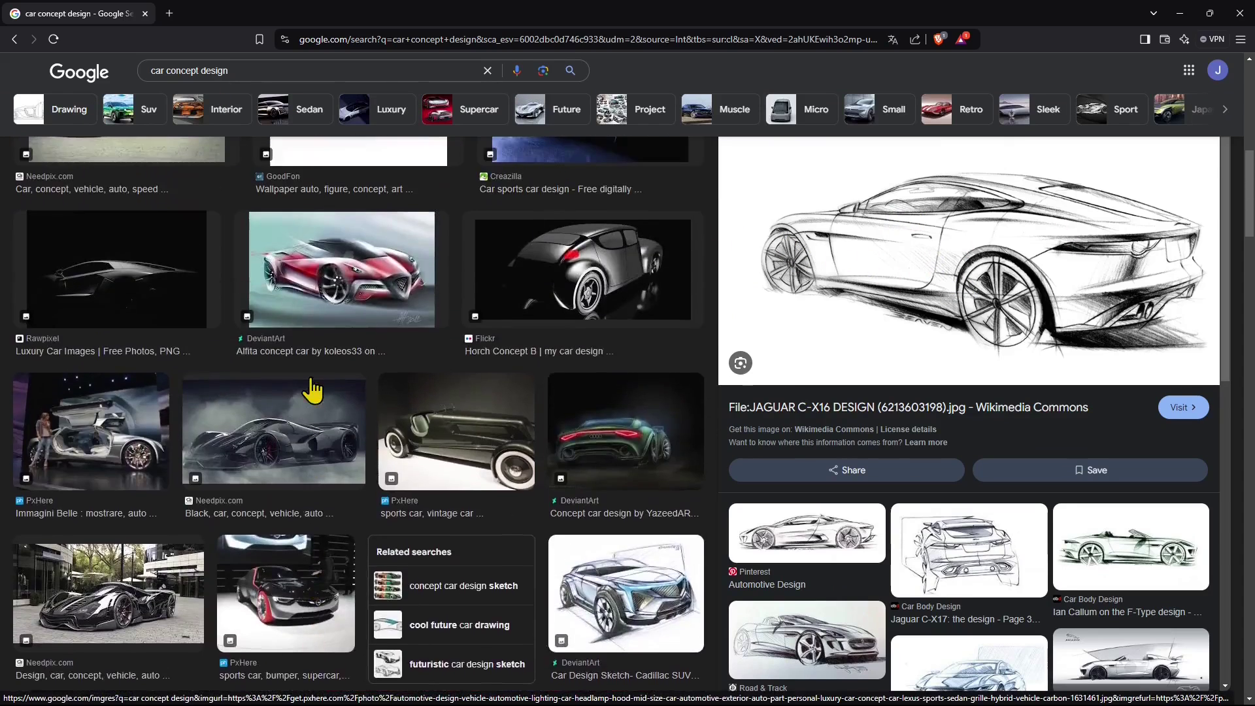
pyautogui.scroll(2, 314, 391)
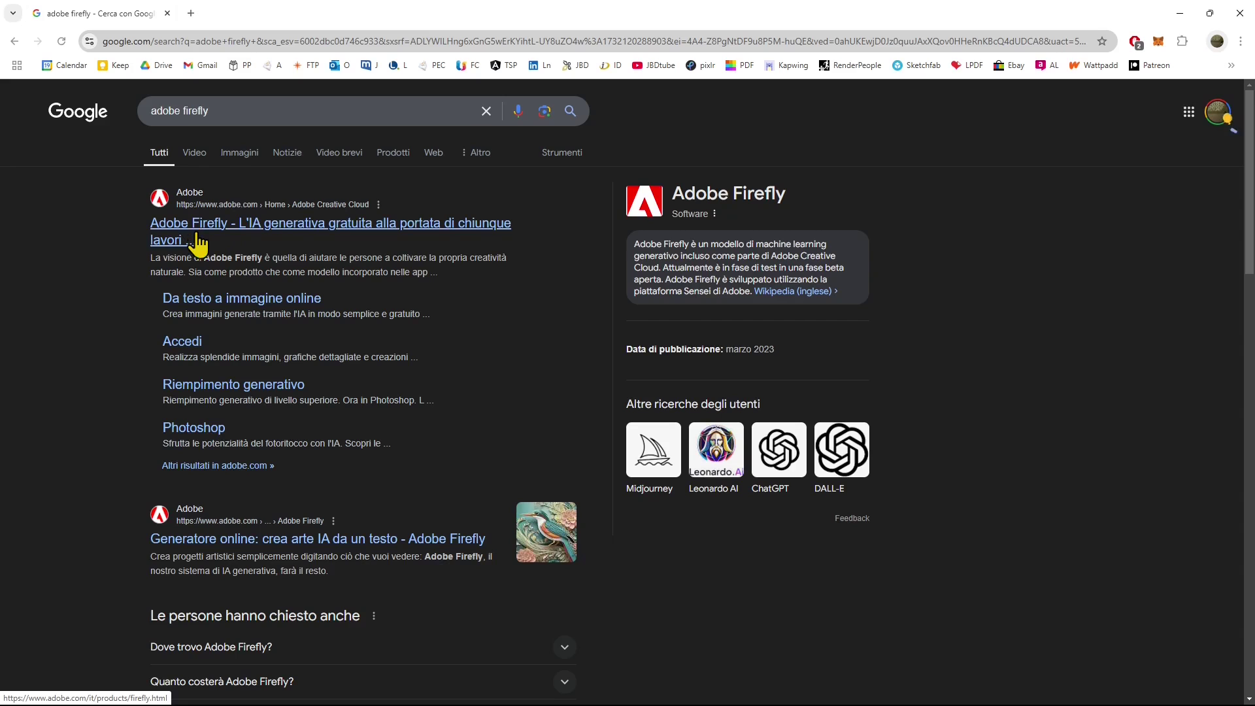
# Step: Open Adobe's Firefly product page from the search results and go to its text-to-image generator
pyautogui.click(219, 226)
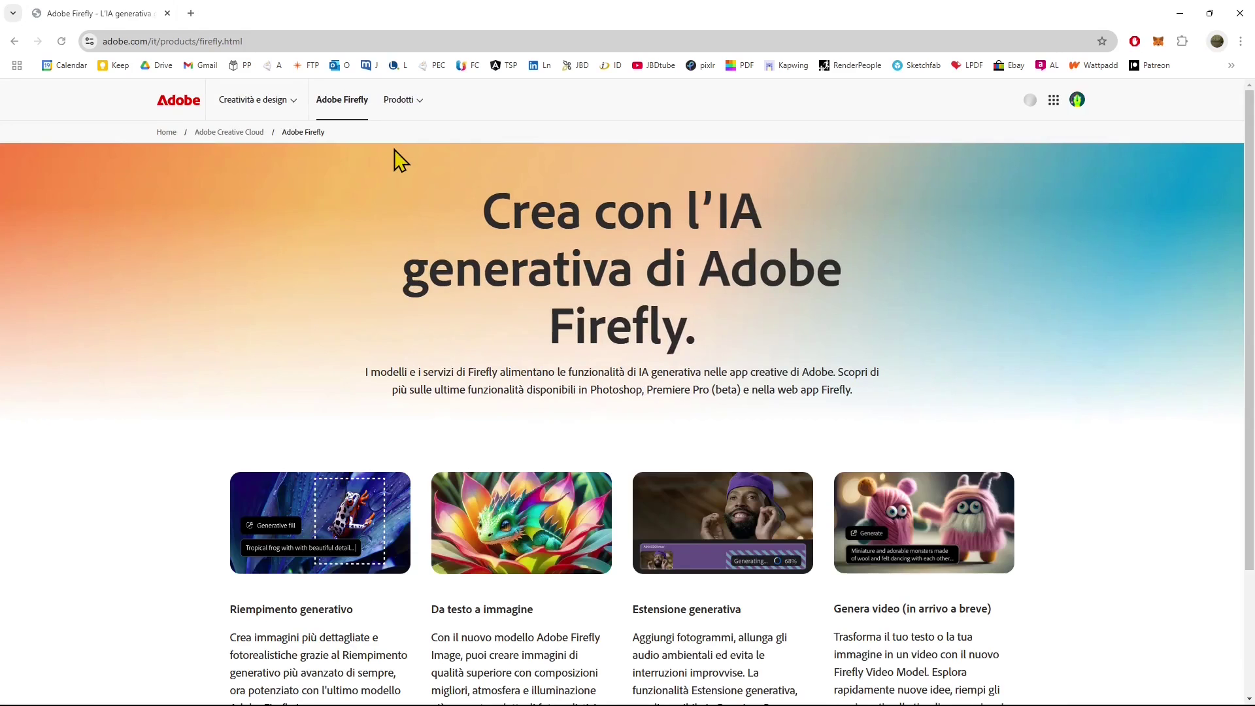
pyautogui.scroll(-2, 562, 425)
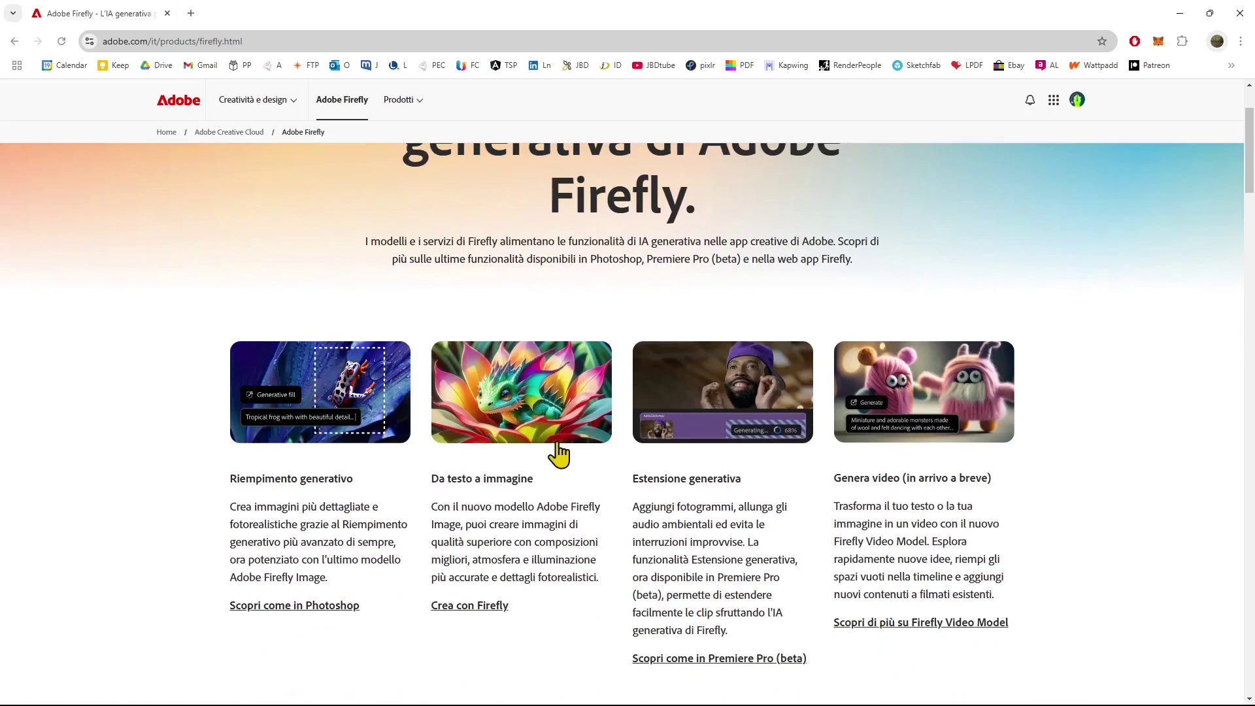
pyautogui.scroll(-2, 557, 451)
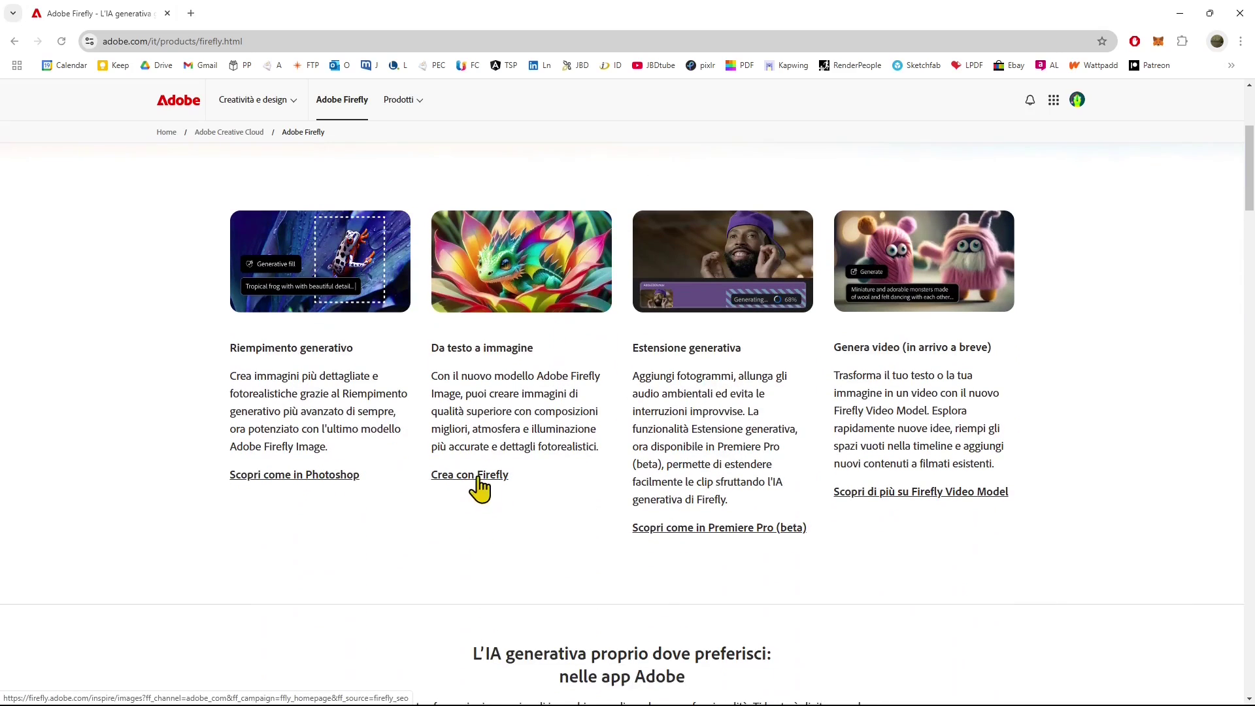
pyautogui.click(487, 477)
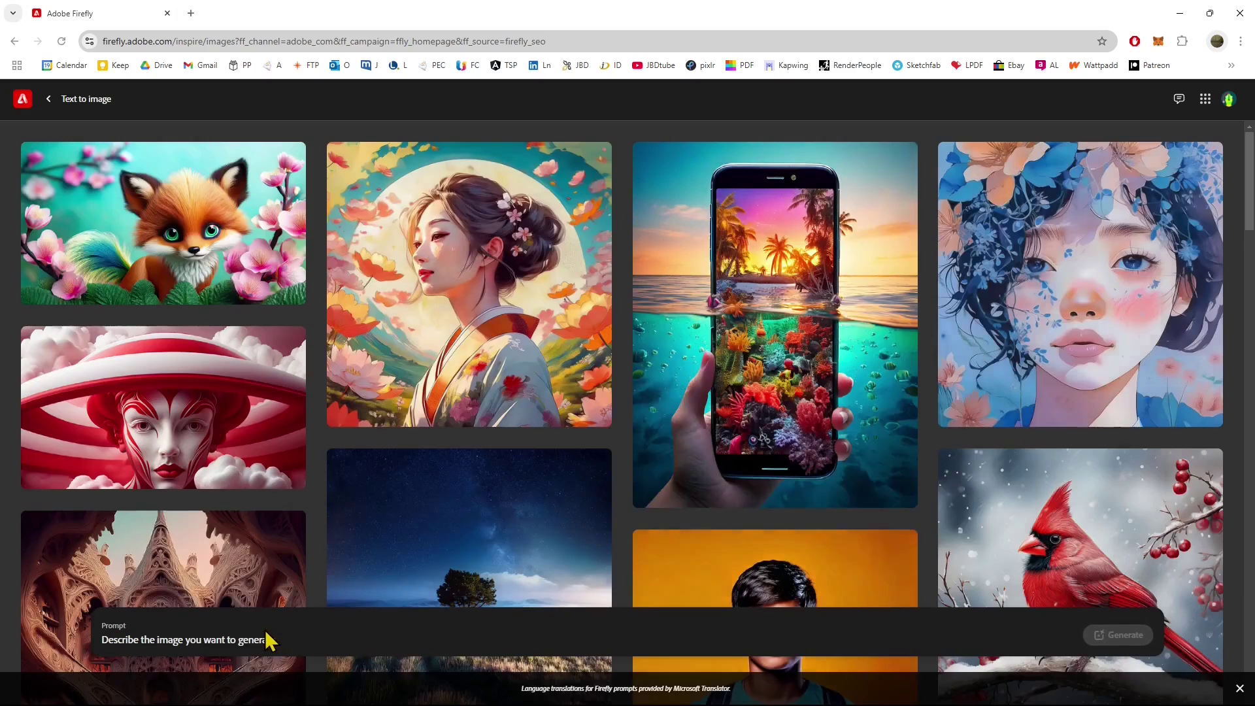
# Step: Write the prompt "Concept Design of a Black and Red Sport Car Inspired by Ladybug, Electric, With Led Stripe Lights"
pyautogui.click(282, 637)
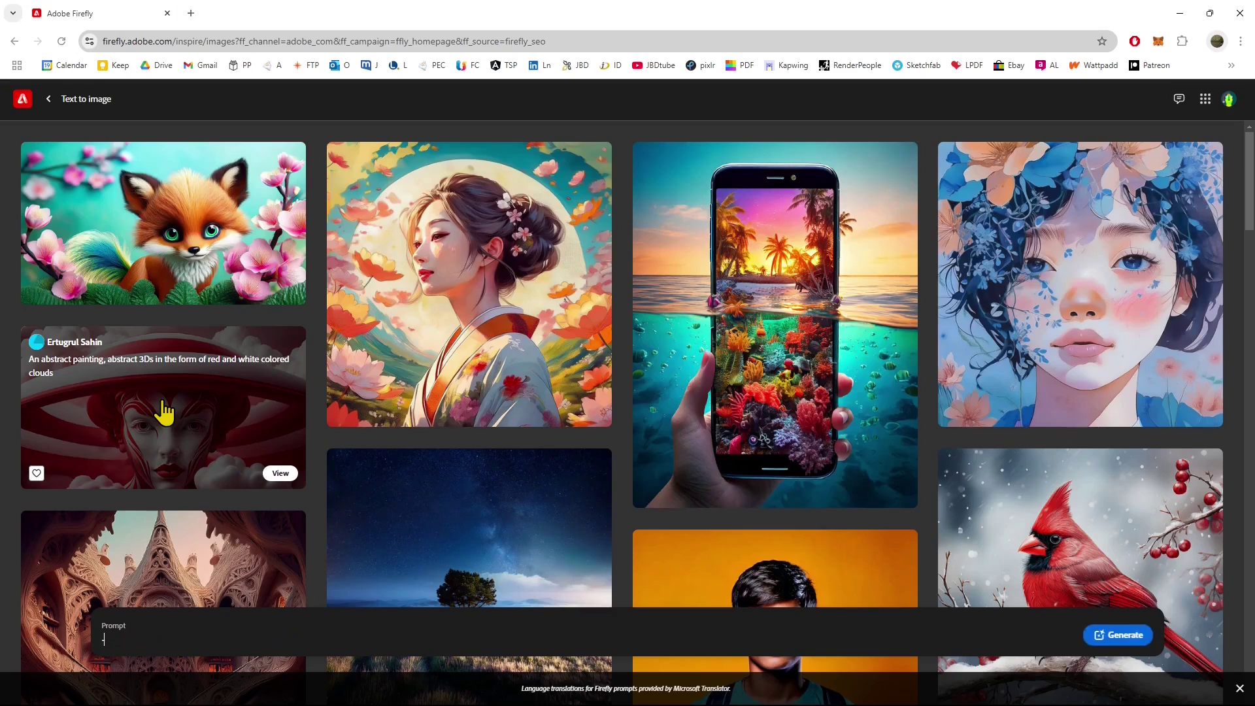
pyautogui.press('BackSpace')
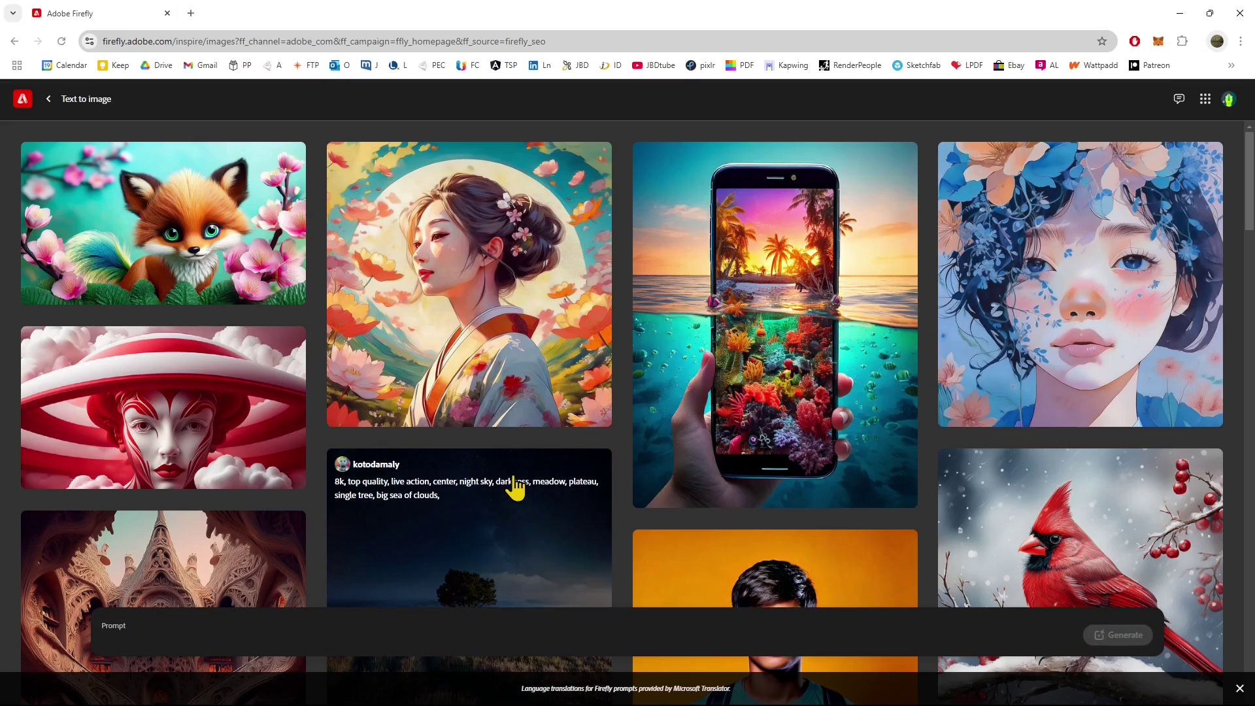
pyautogui.write('Concept Design of car')
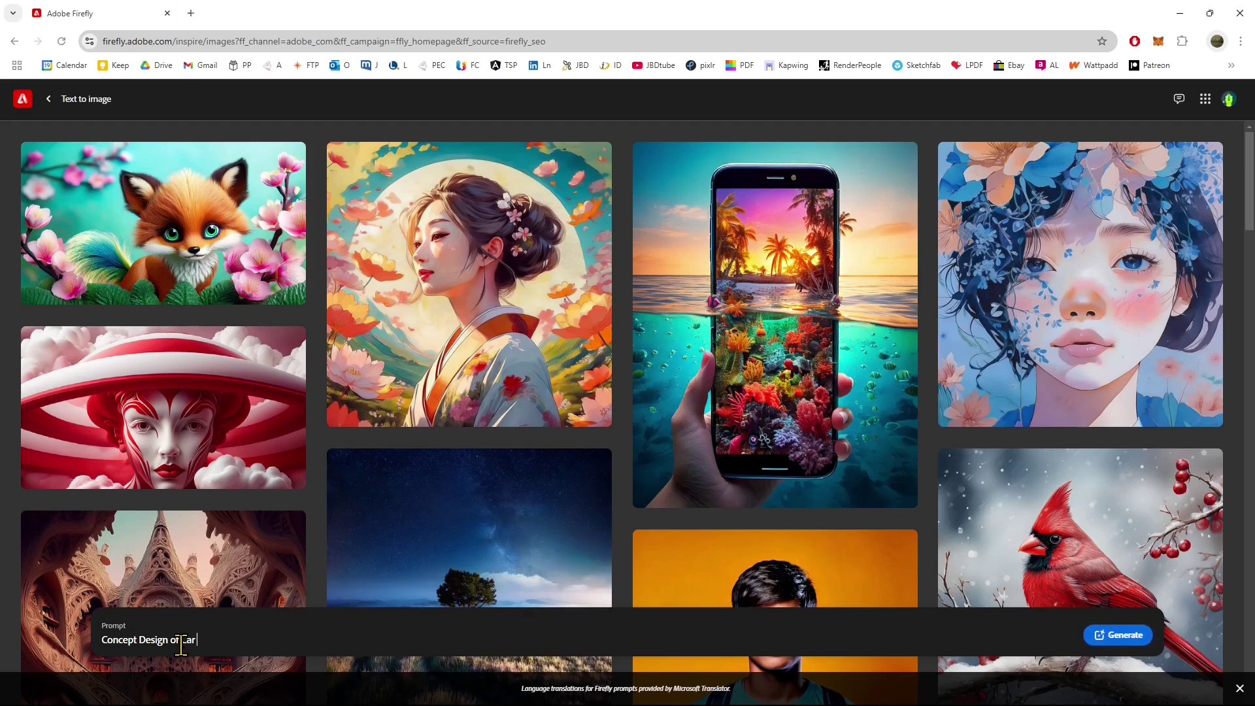
pyautogui.click(181, 643)
pyautogui.click(330, 636)
pyautogui.hotkey('ctrl', 'a')
pyautogui.write('Concept Design of a Car Inspired by Ladybug')
pyautogui.write('Sport')
pyautogui.click(188, 640)
pyautogui.write('Black and Red')
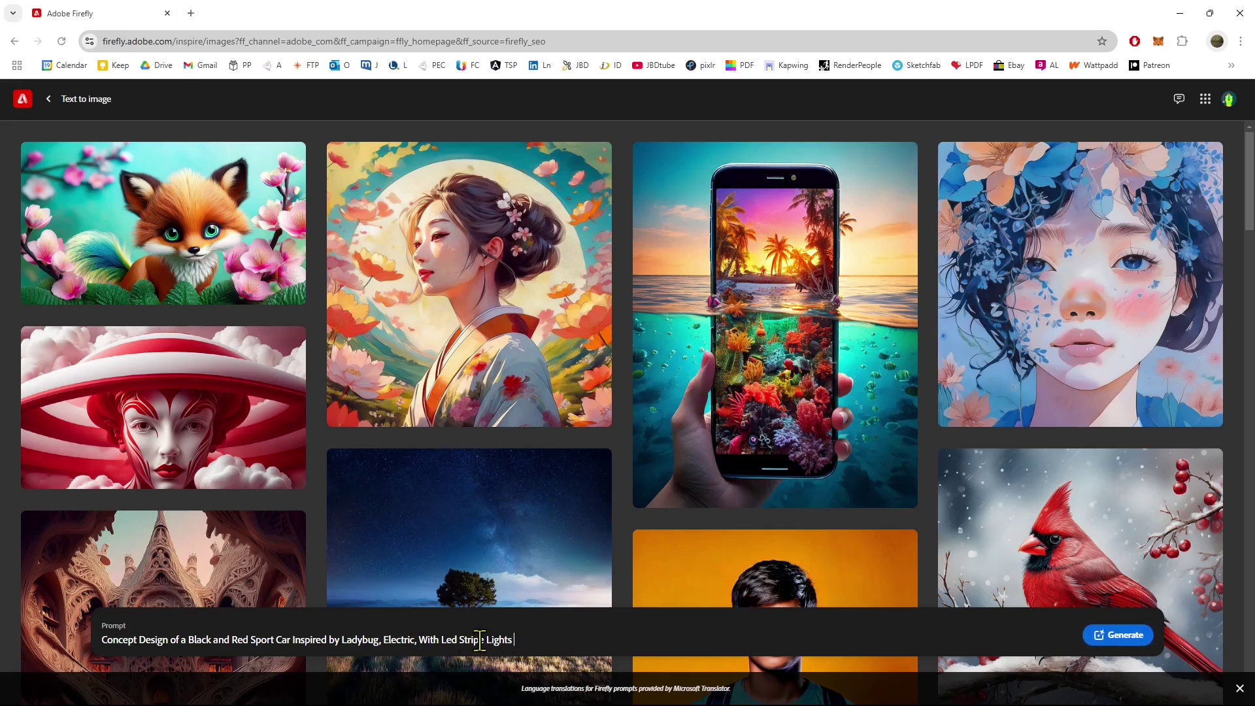
# Step: Insert "White" before "Led Stripe Lights" in the prompt
pyautogui.click(442, 639)
pyautogui.write('Wthite')
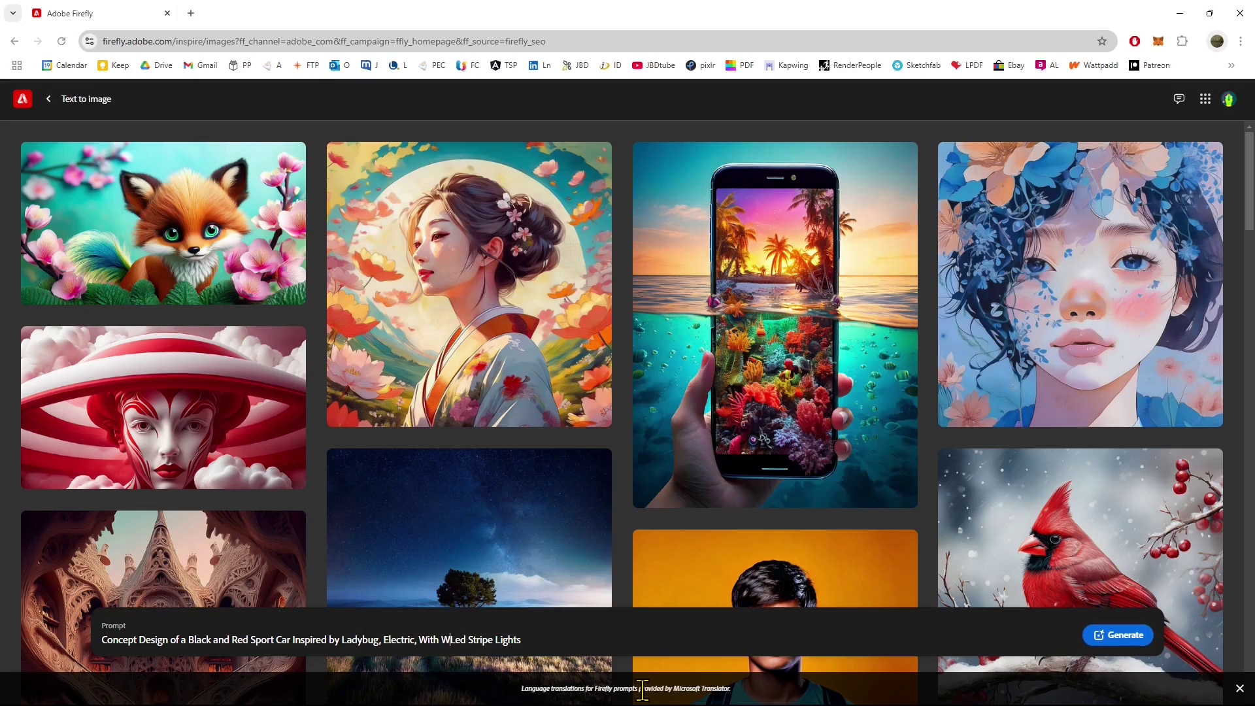
pyautogui.press('BackSpace')
pyautogui.press('BackSpace')
pyautogui.press('BackSpace')
pyautogui.press('BackSpace')
pyautogui.press('BackSpace')
pyautogui.press('BackSpace')
pyautogui.write('hite')
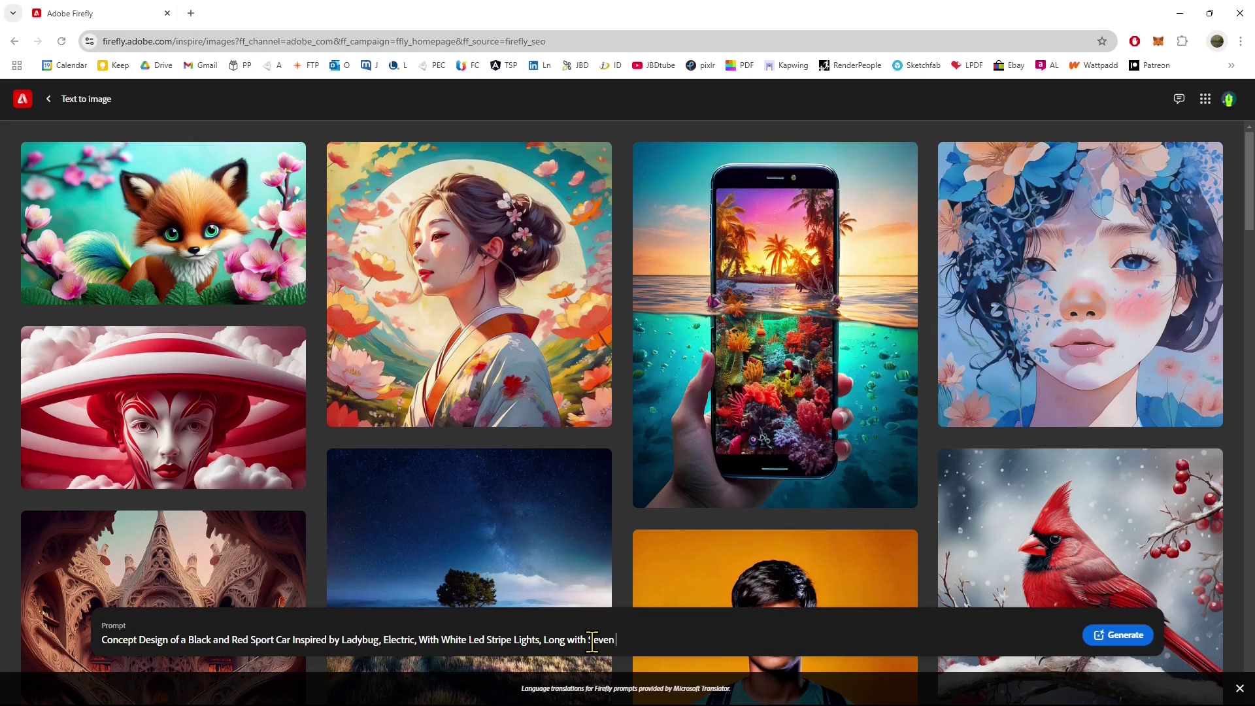
# Step: Extend the end of the prompt with ", Long with Seven Seats"
pyautogui.press('BackSpace')
pyautogui.press('BackSpace')
pyautogui.press('Home')
pyautogui.write('Se')
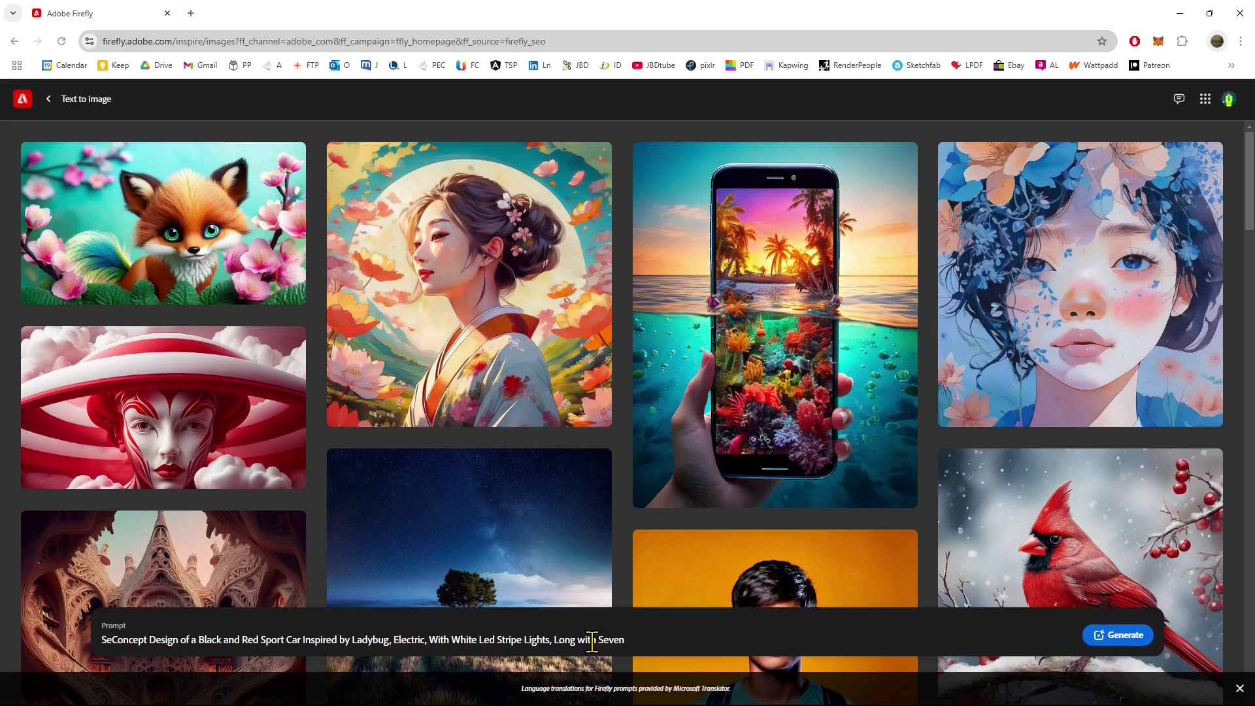
pyautogui.press('BackSpace')
pyautogui.press('BackSpace')
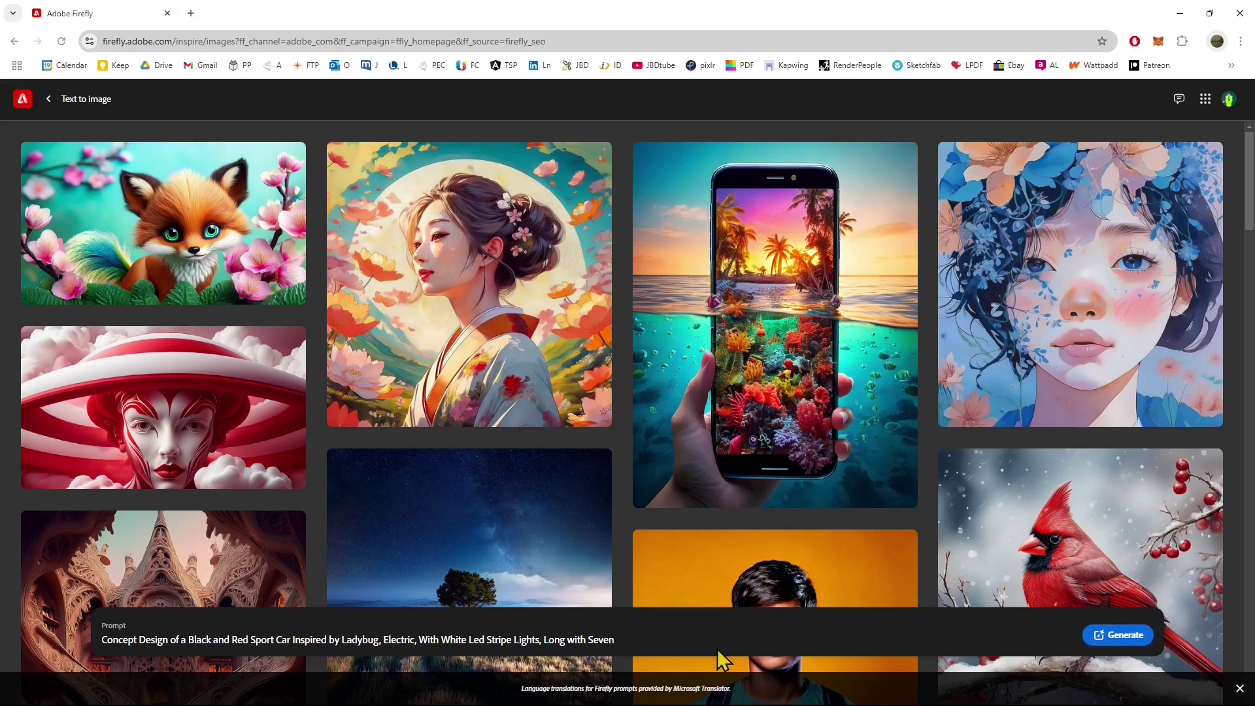
pyautogui.click(737, 636)
pyautogui.write('Seats')
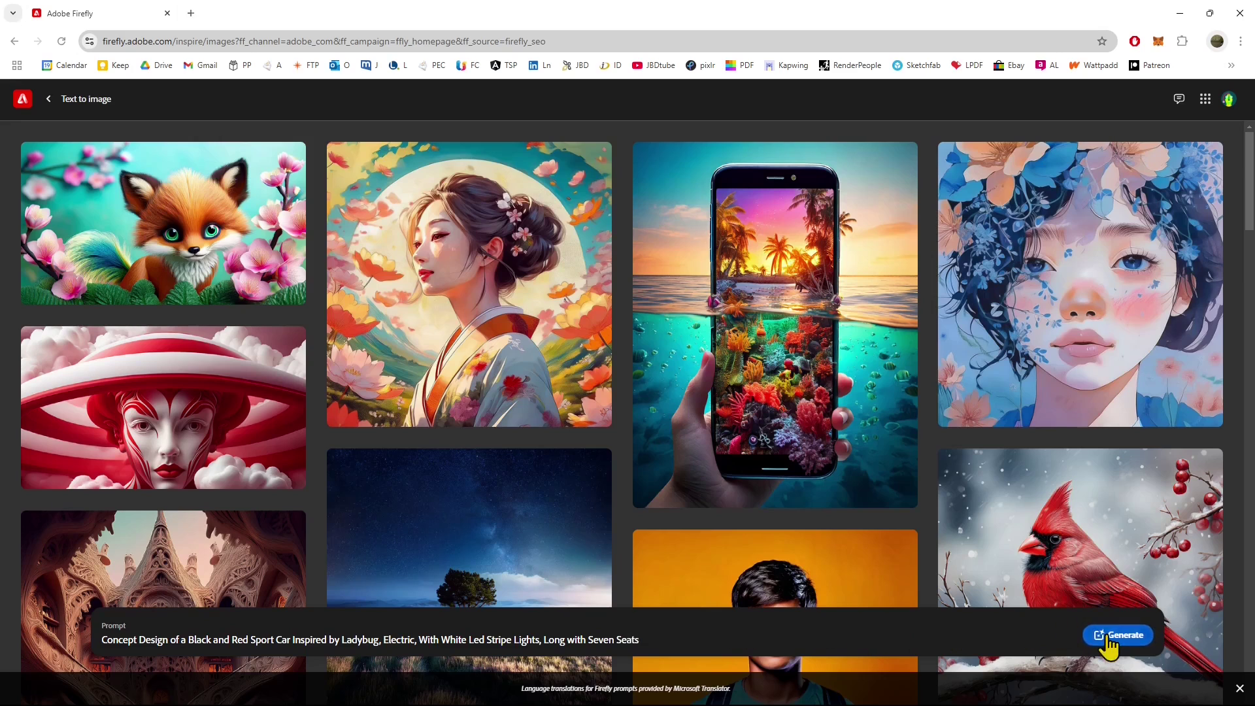
# Step: Generate two batches of car images from the same prompt
pyautogui.click(1120, 634)
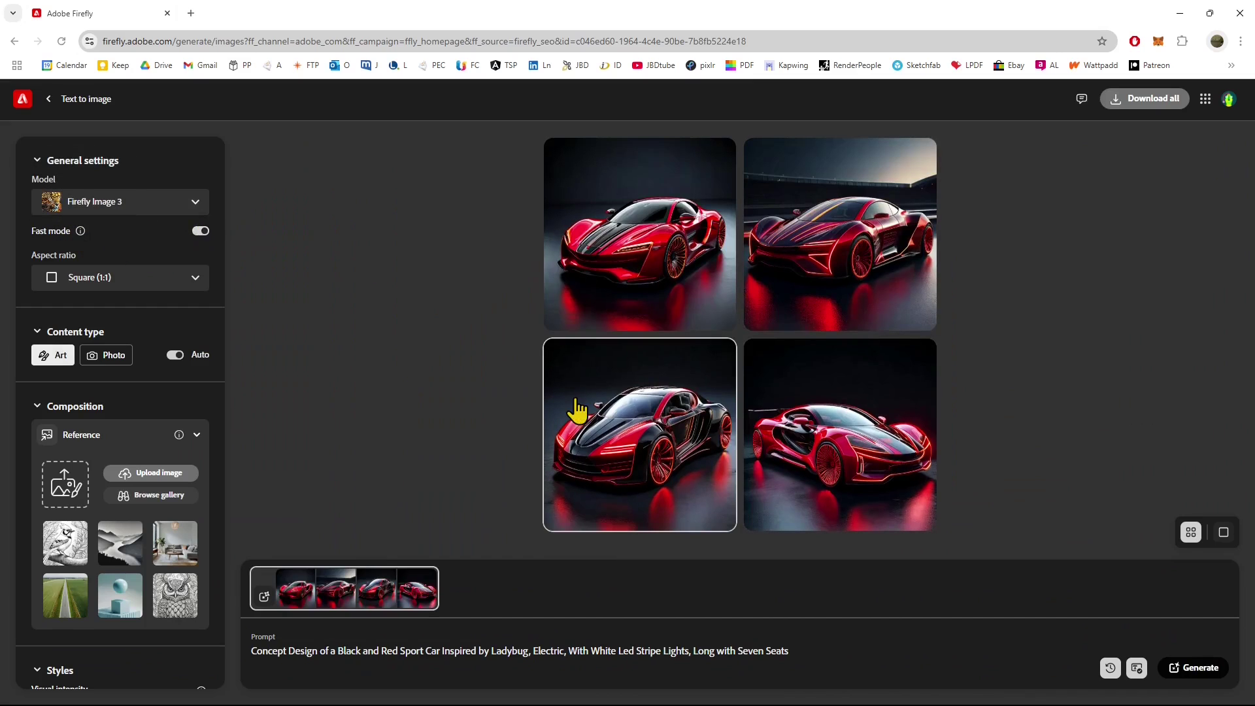
pyautogui.moveTo(572, 409)
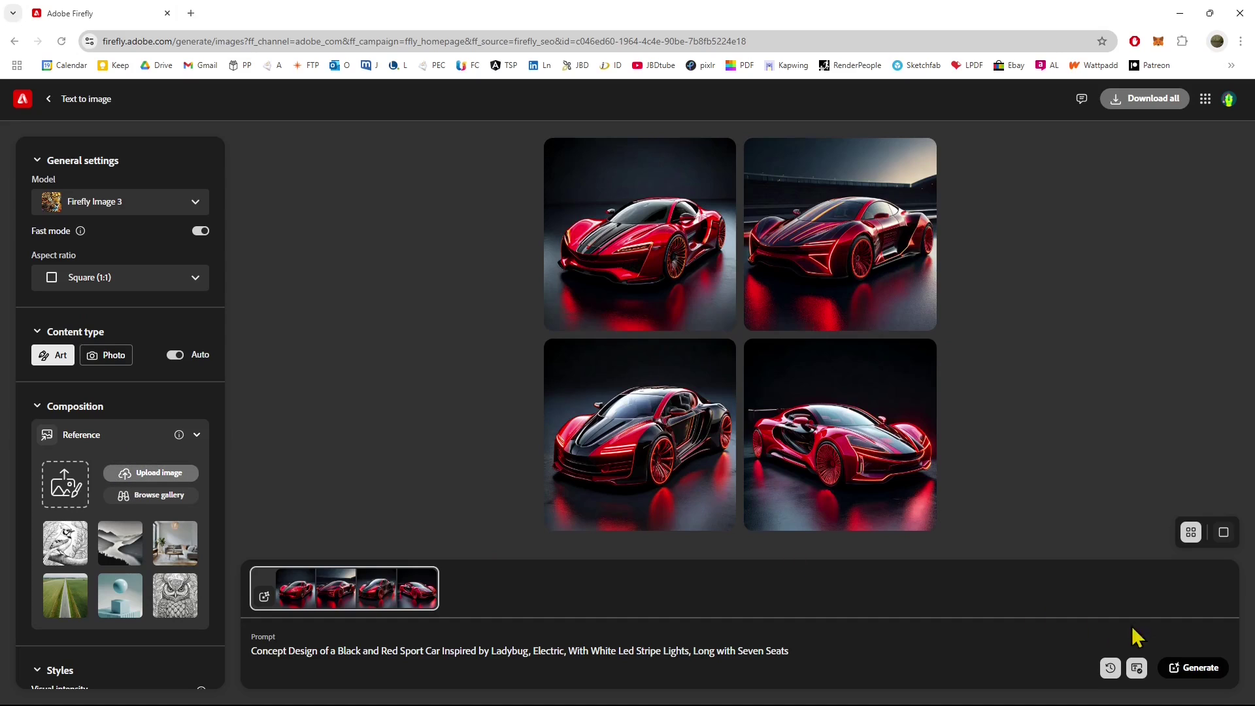
pyautogui.click(1191, 672)
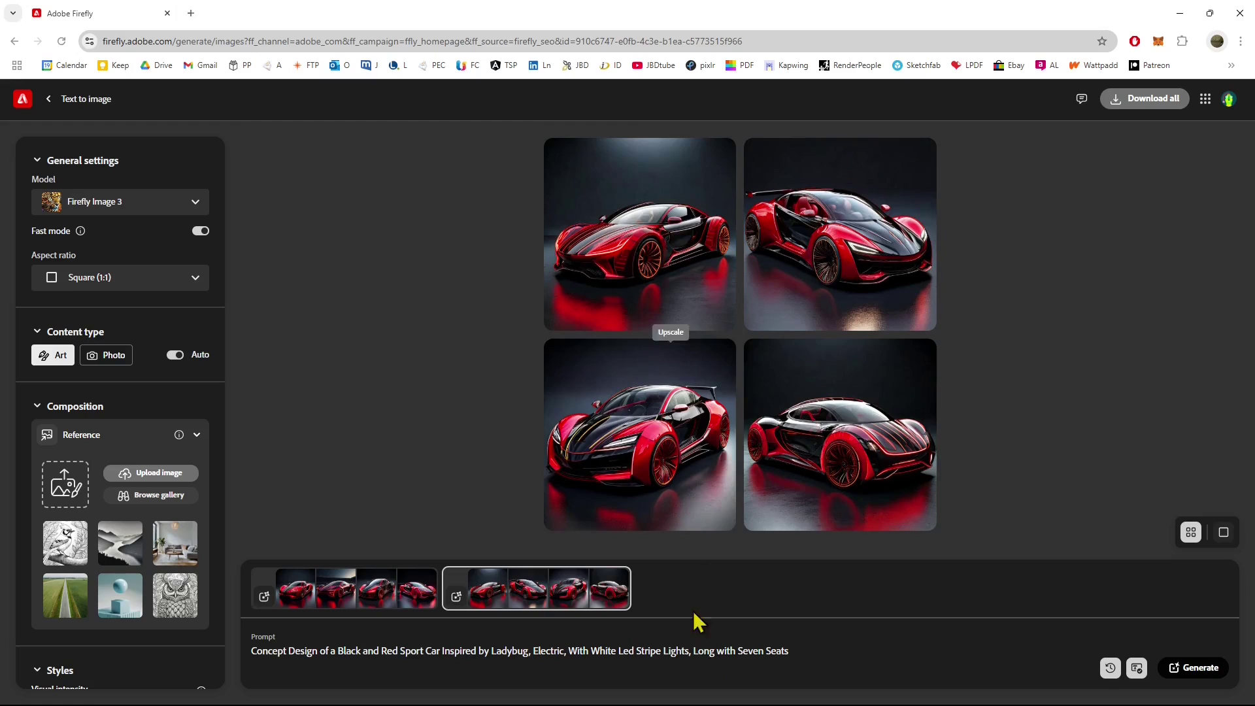
# Step: Cut "Long with Seven Seats" from the prompt and insert "Long" before "Black and Red"
pyautogui.moveTo(811, 650); pyautogui.dragTo(698, 647)
pyautogui.rightClick(692, 650)
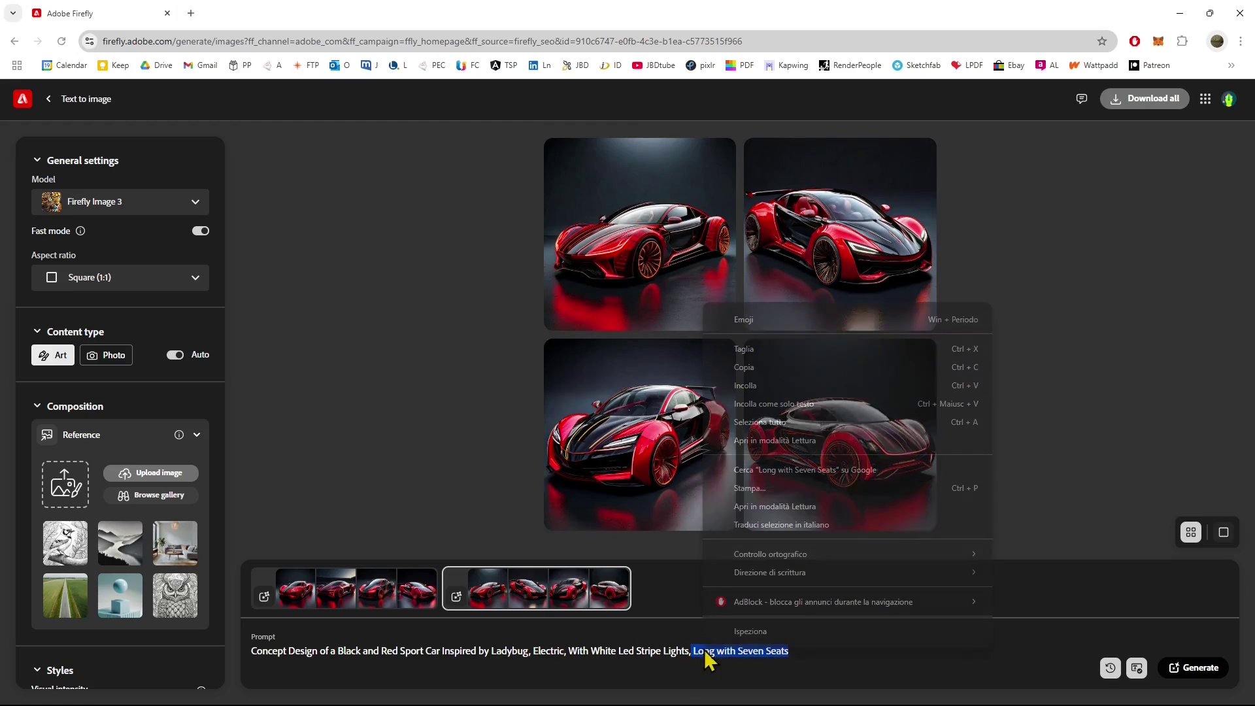
pyautogui.click(687, 348)
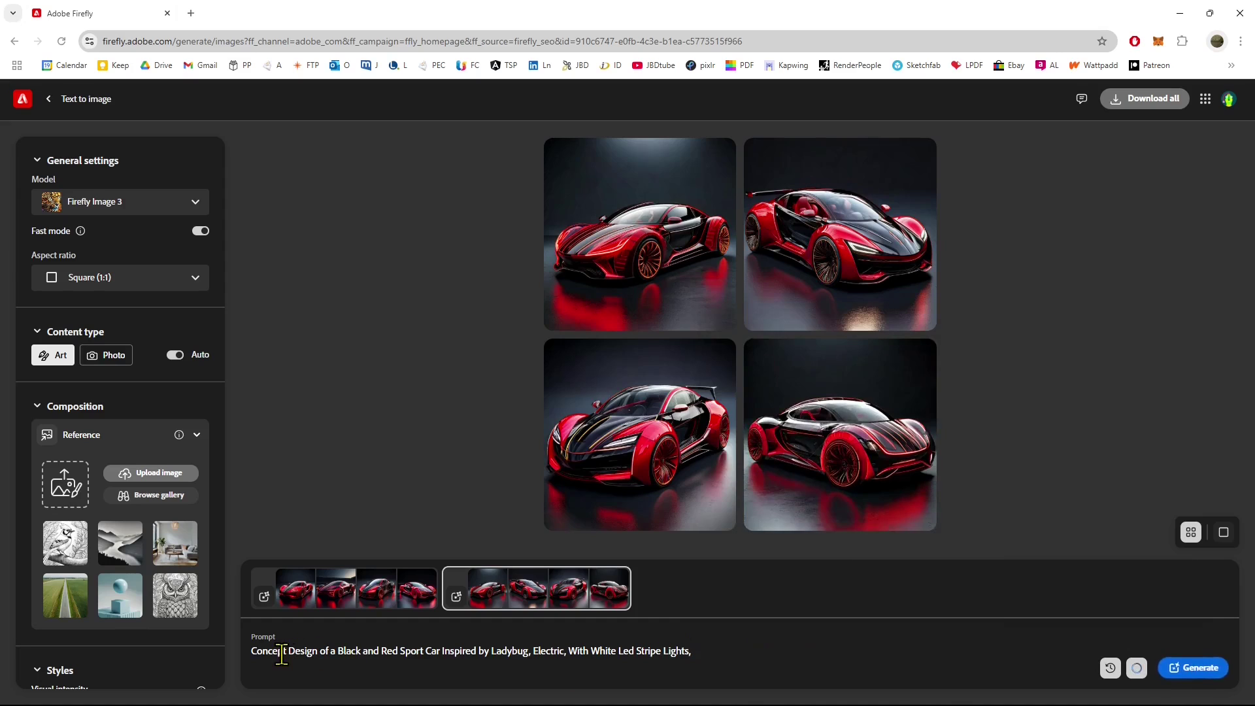
pyautogui.click(338, 650)
pyautogui.write('Long')
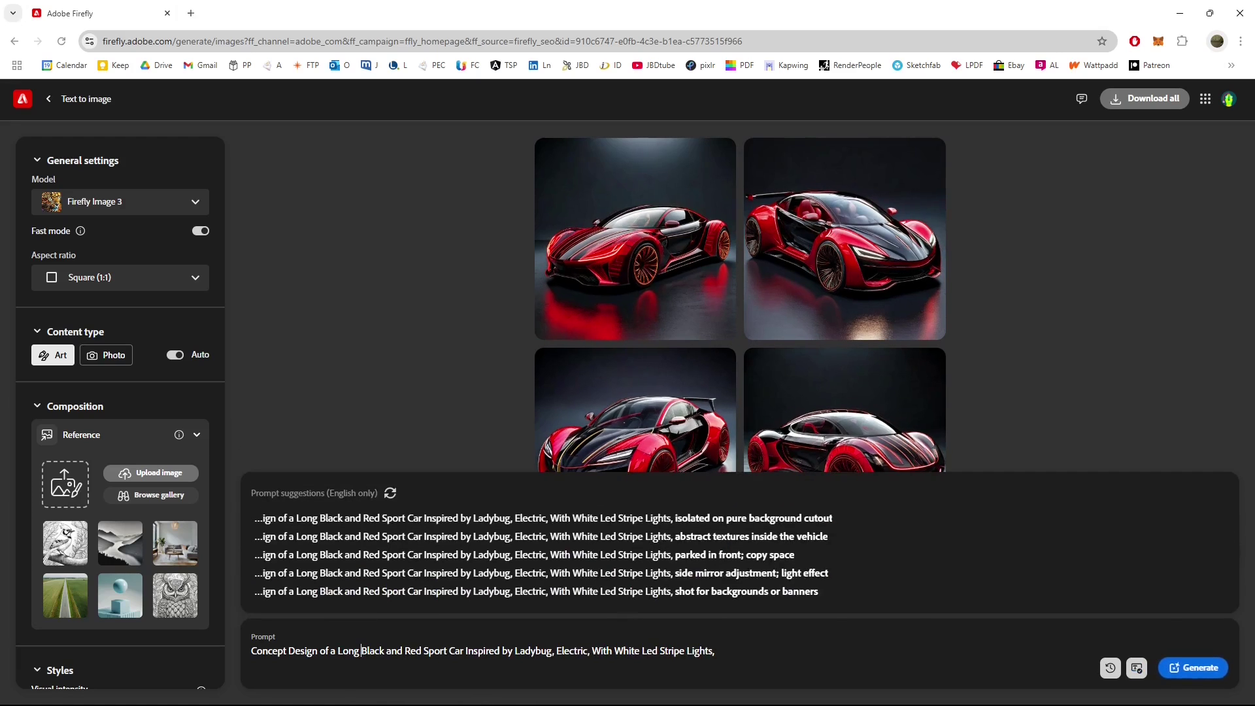
# Step: Insert "SUV" before "Car" in the prompt and generate a new batch of images
pyautogui.click(465, 651)
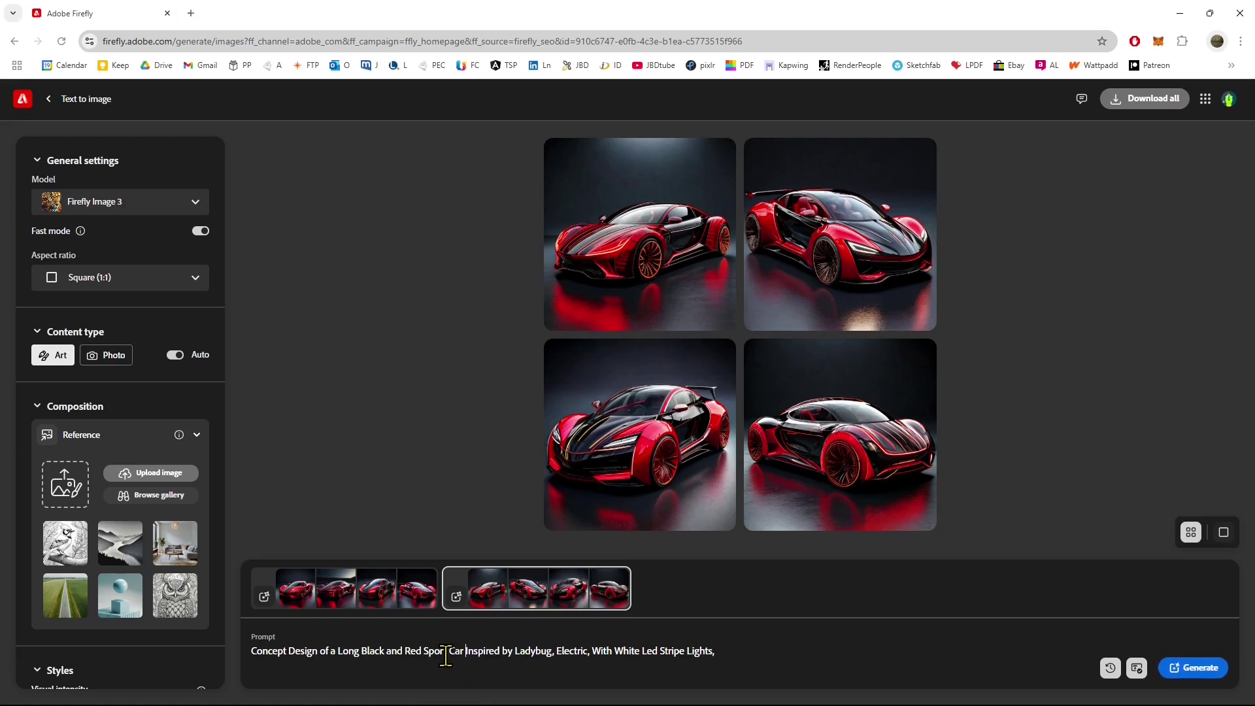
pyautogui.write('SUV')
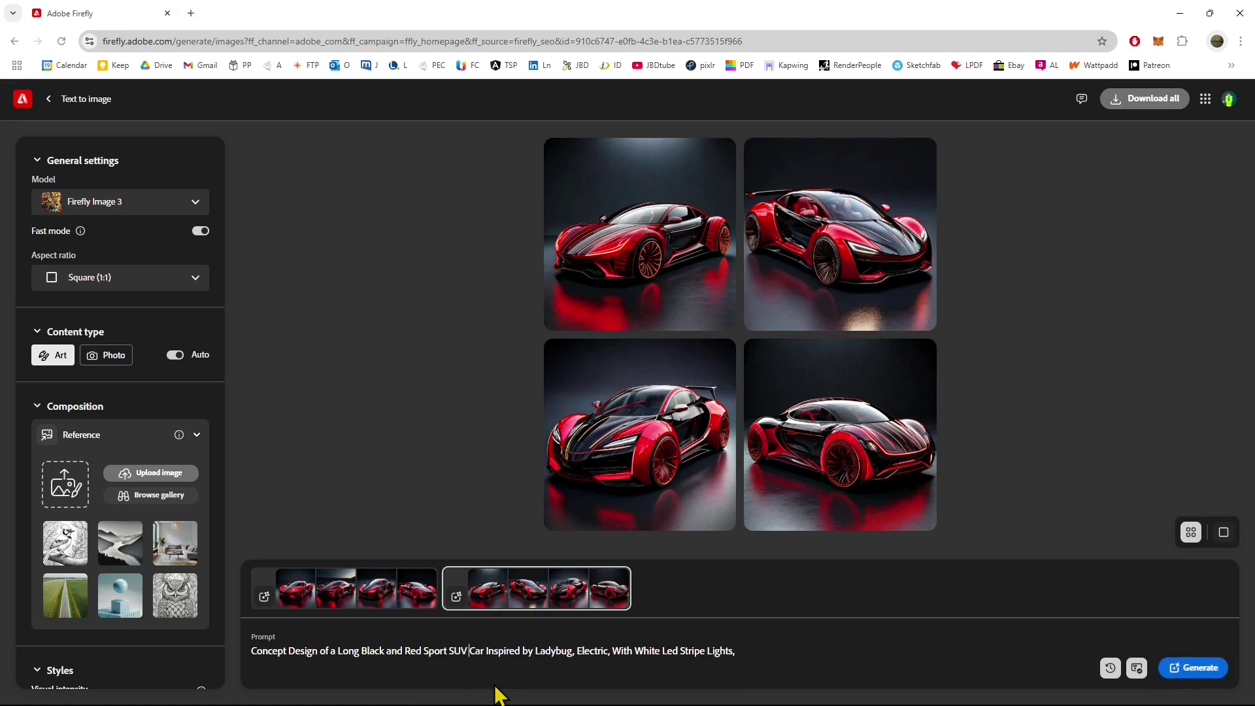
pyautogui.click(1171, 668)
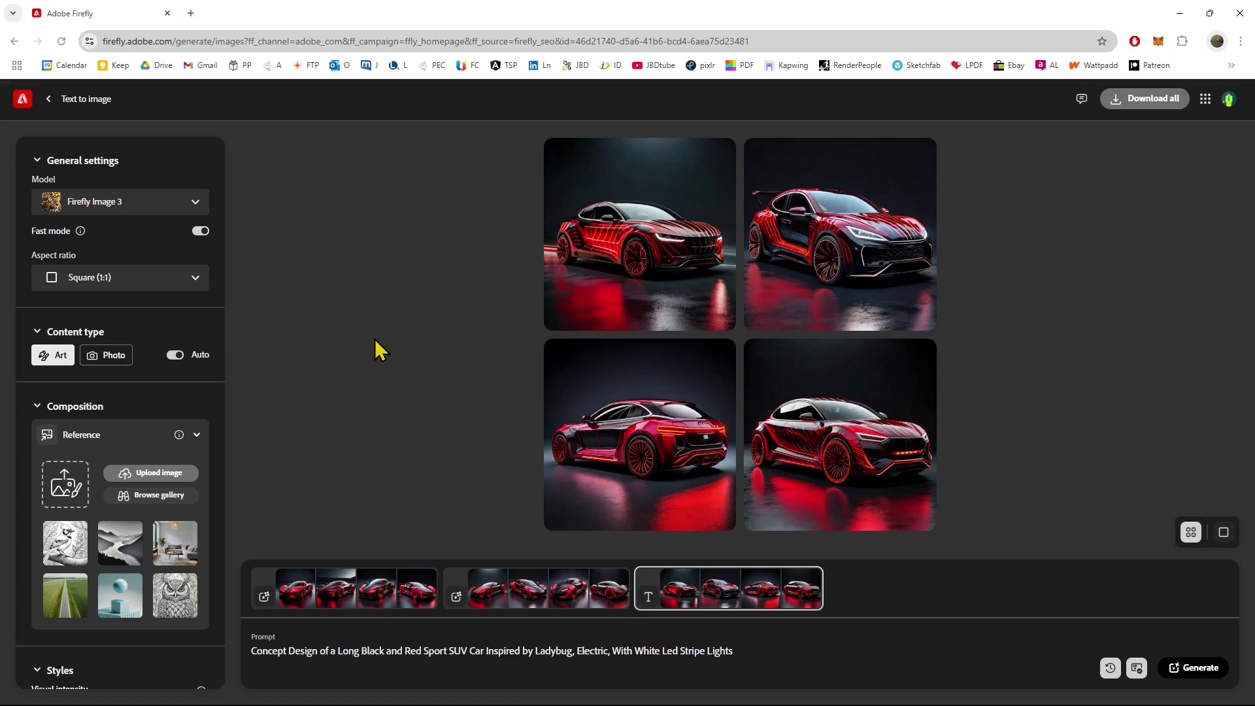
# Step: Add the car sketch from the Download folder in File Explorer as the composition reference, accepting the image rights notice
pyautogui.hotkey('alt', 'Tab')
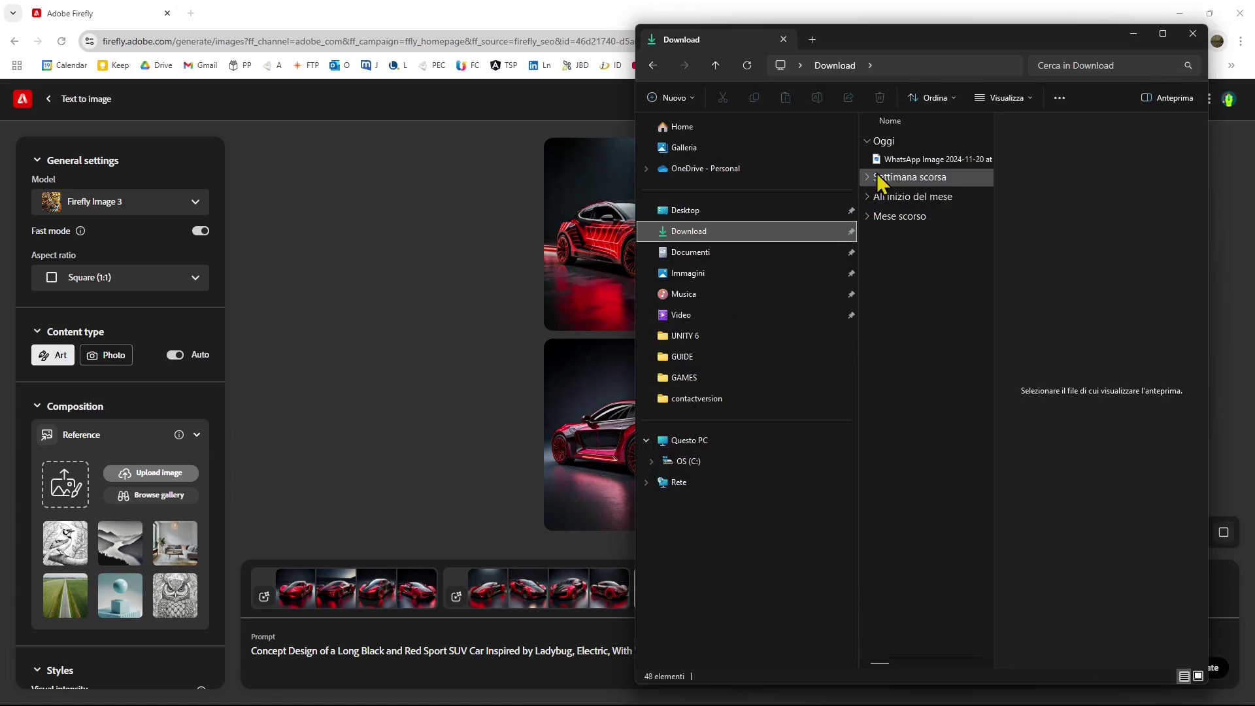
pyautogui.moveTo(895, 164)
pyautogui.mouseDown()
pyautogui.moveTo(600, 224)
pyautogui.moveTo(422, 291)
pyautogui.moveTo(124, 352)
pyautogui.moveTo(126, 489)
pyautogui.moveTo(185, 518)
pyautogui.moveTo(123, 516)
pyautogui.moveTo(115, 461)
pyautogui.moveTo(149, 404)
pyautogui.moveTo(826, 351)
pyautogui.moveTo(1050, 423)
pyautogui.moveTo(1067, 384)
pyautogui.moveTo(1023, 400)
pyautogui.moveTo(1034, 291)
pyautogui.moveTo(713, 308)
pyautogui.moveTo(1118, 387)
pyautogui.moveTo(547, 404)
pyautogui.moveTo(254, 434)
pyautogui.moveTo(123, 487)
pyautogui.moveTo(139, 499)
pyautogui.moveTo(93, 481)
pyautogui.moveTo(939, 373)
pyautogui.moveTo(241, 370)
pyautogui.moveTo(126, 442)
pyautogui.moveTo(85, 496)
pyautogui.moveTo(104, 413)
pyautogui.moveTo(117, 469)
pyautogui.mouseUp()
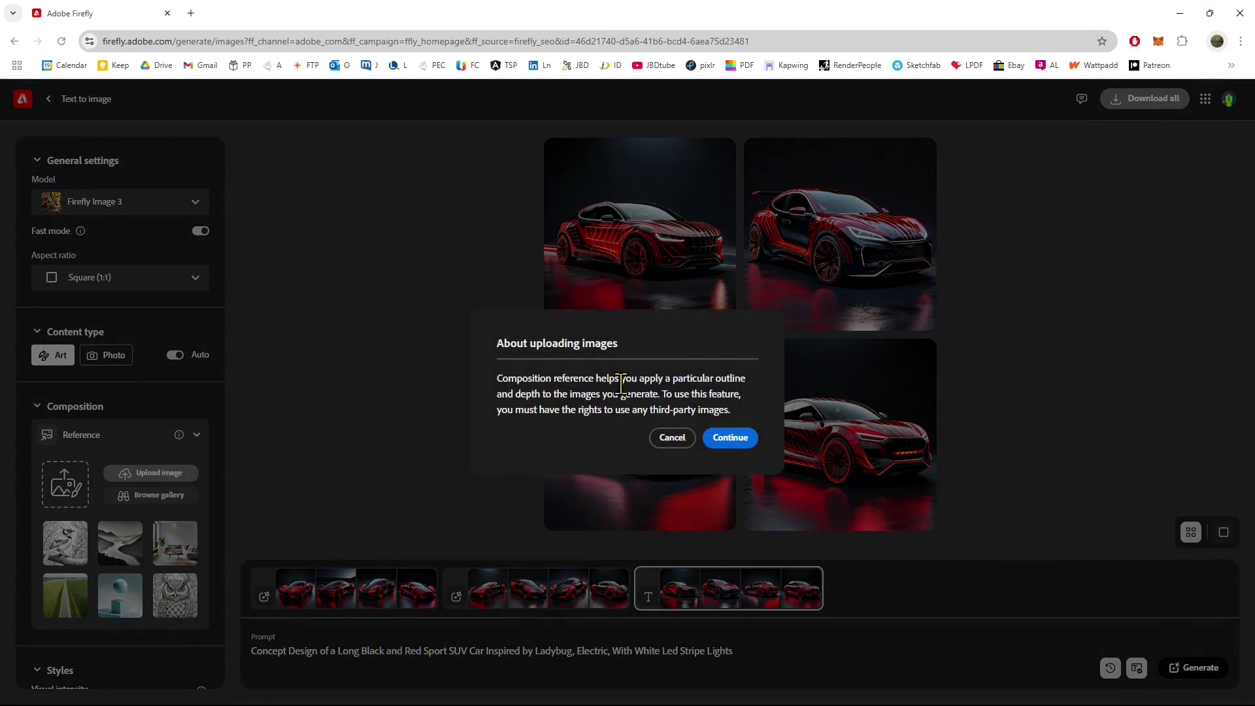
pyautogui.click(731, 440)
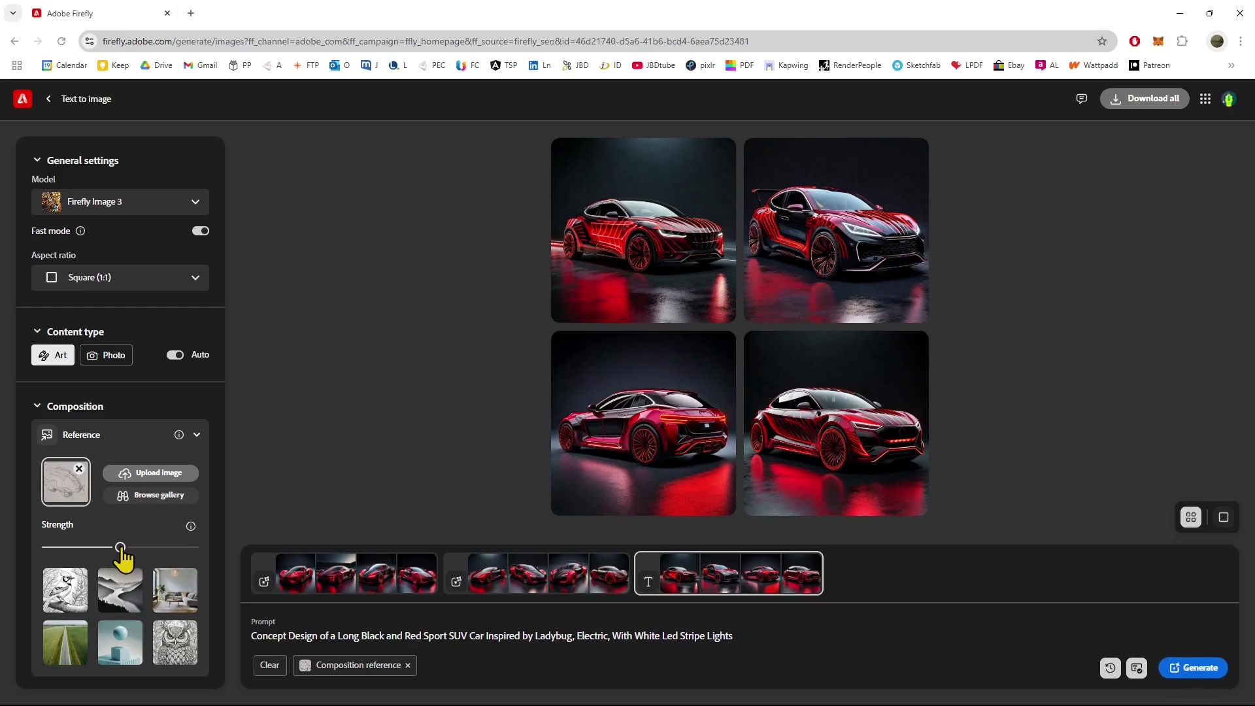
# Step: Generate three batches from the sketch reference with the composition strength at maximum, midpoint and minimum
pyautogui.moveTo(120, 547); pyautogui.dragTo(210, 560)
pyautogui.click(1202, 661)
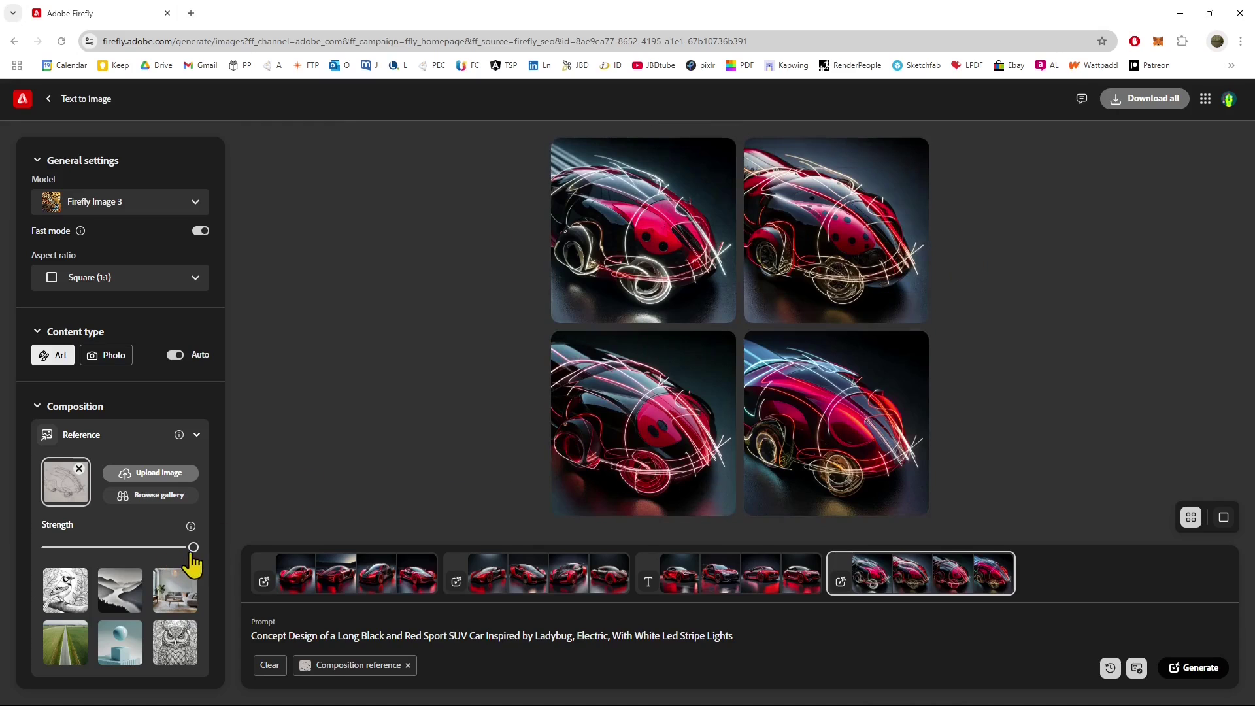
pyautogui.moveTo(193, 549); pyautogui.dragTo(120, 549)
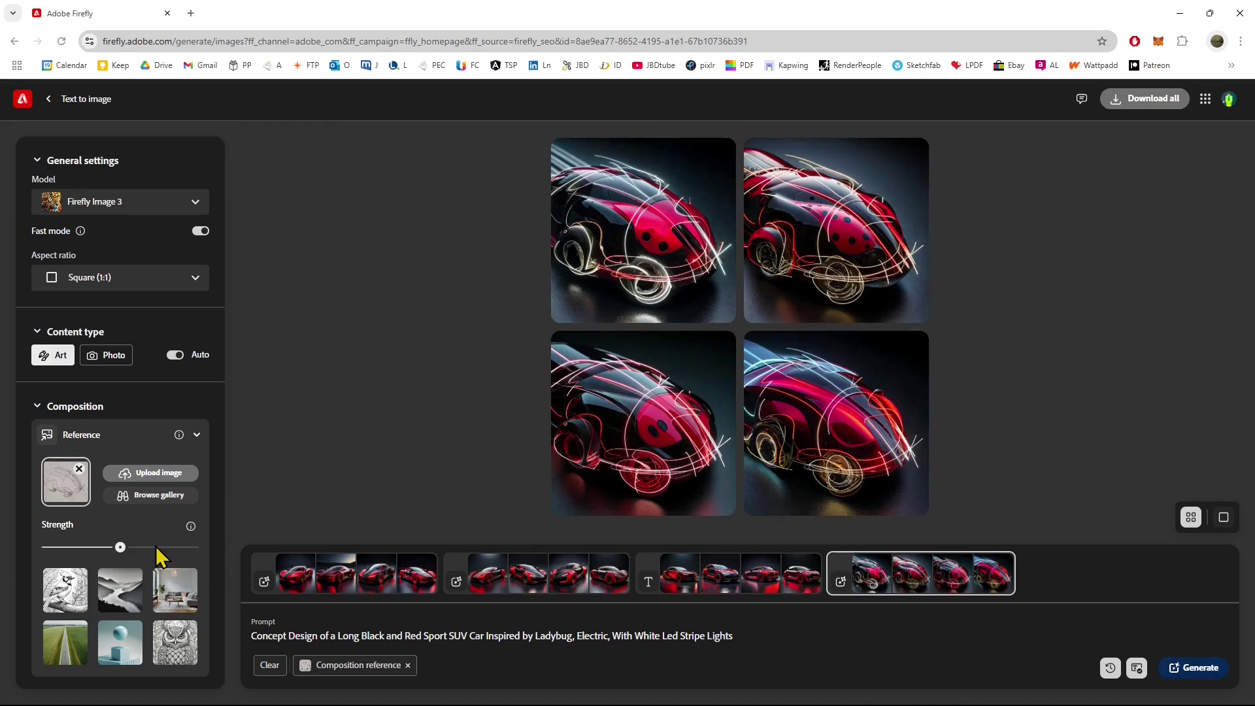
pyautogui.click(1187, 669)
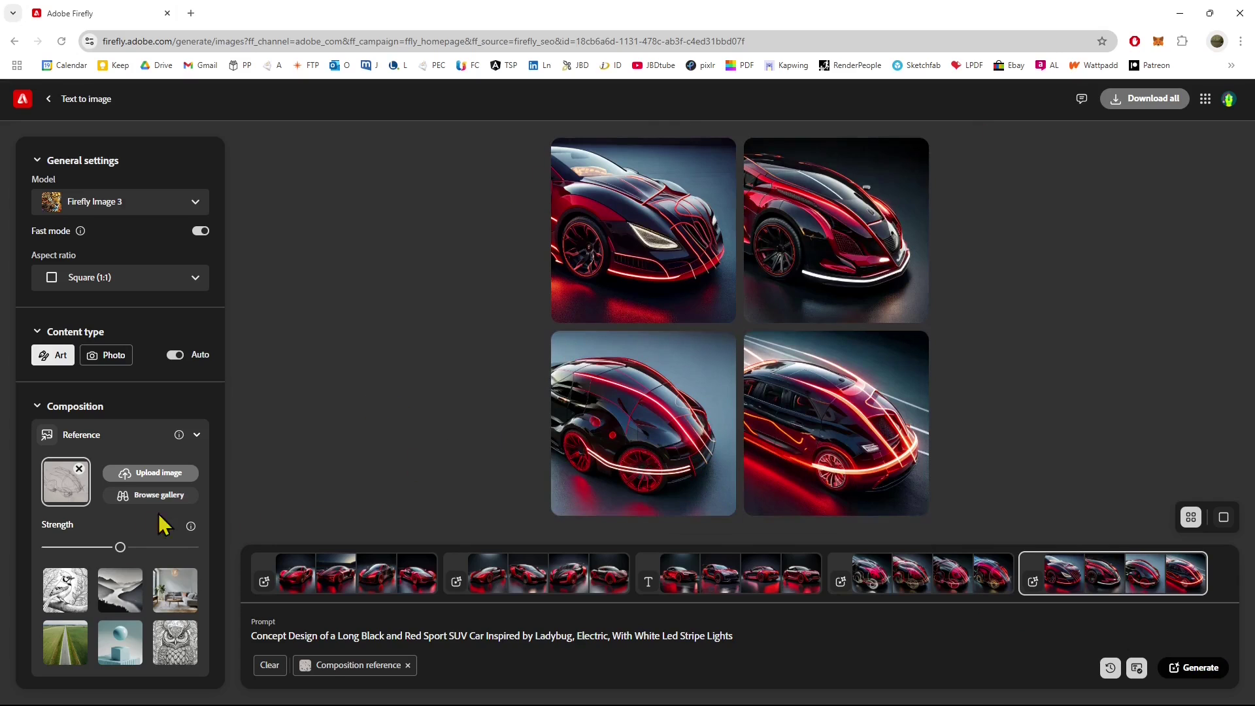
pyautogui.moveTo(124, 551); pyautogui.dragTo(49, 551)
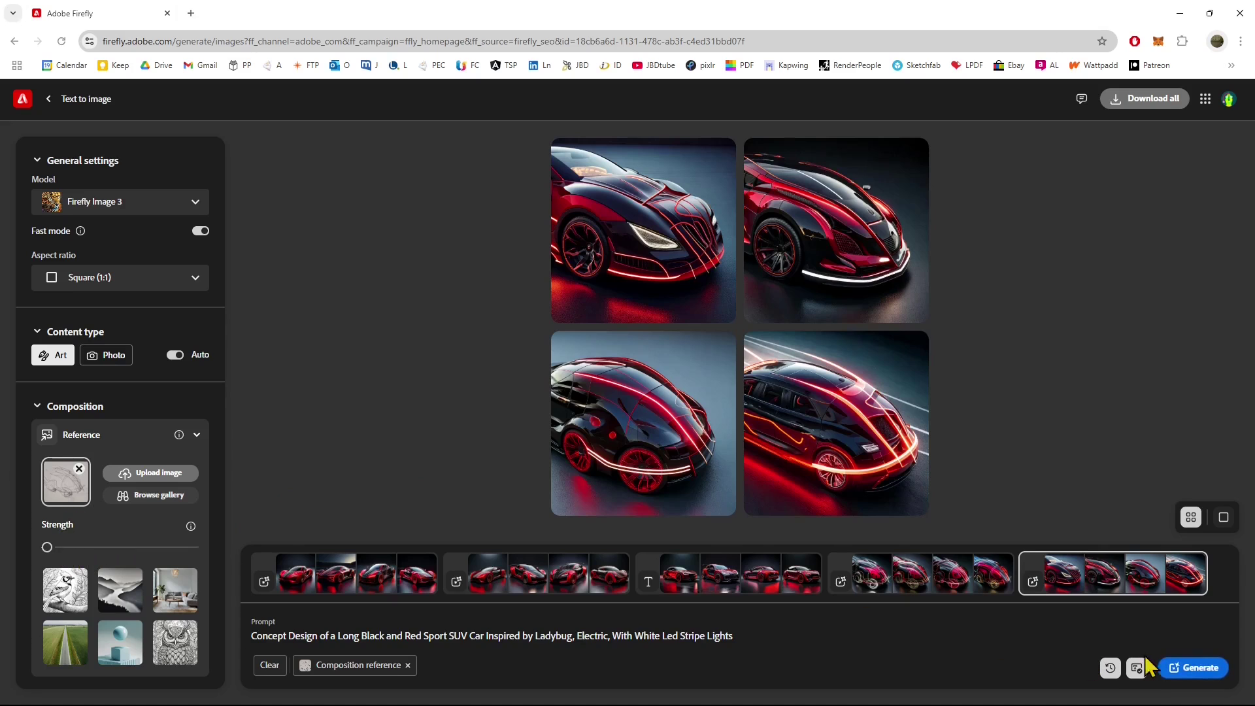
pyautogui.click(1177, 668)
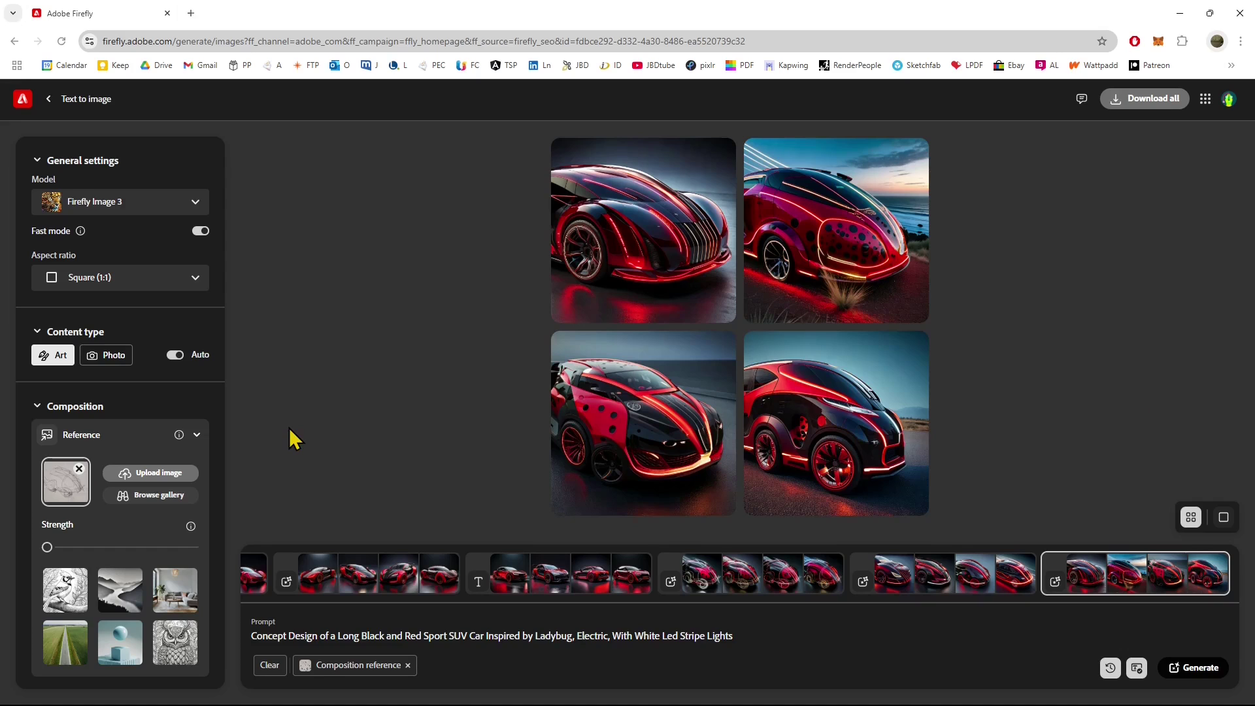
# Step: Open the first car image of the minimum-strength batch and upscale it
pyautogui.moveTo(588, 264)
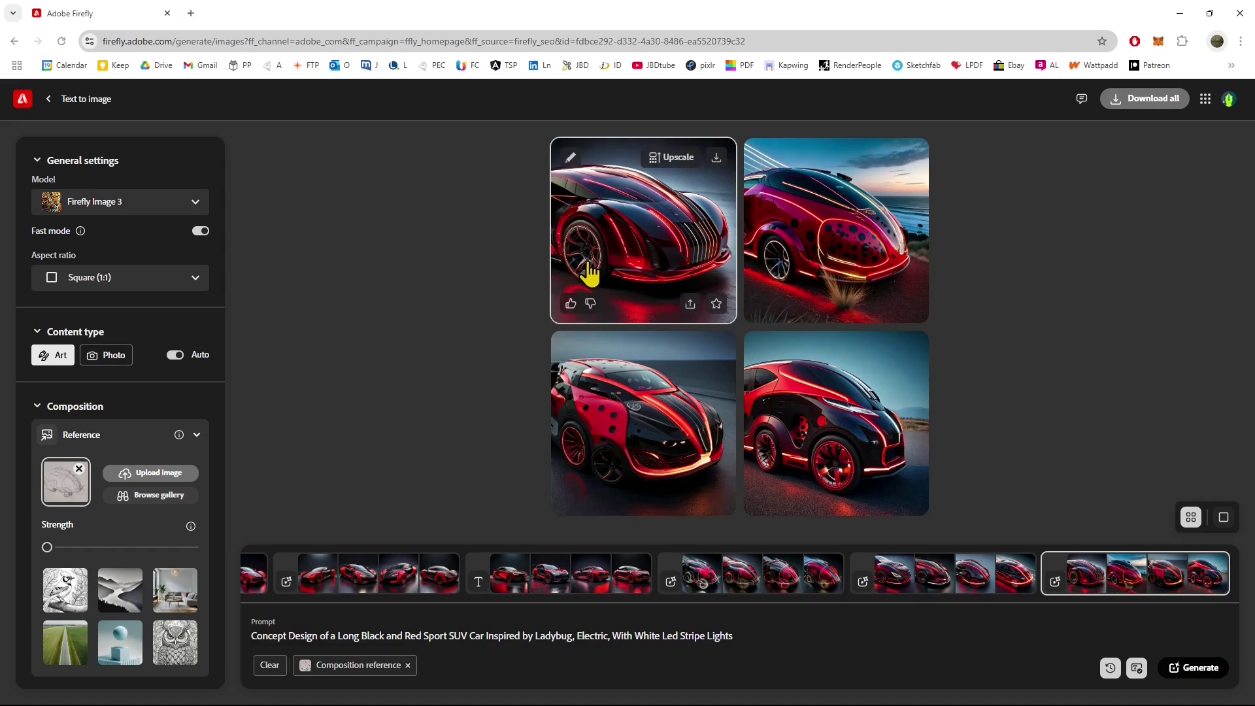
pyautogui.click(629, 244)
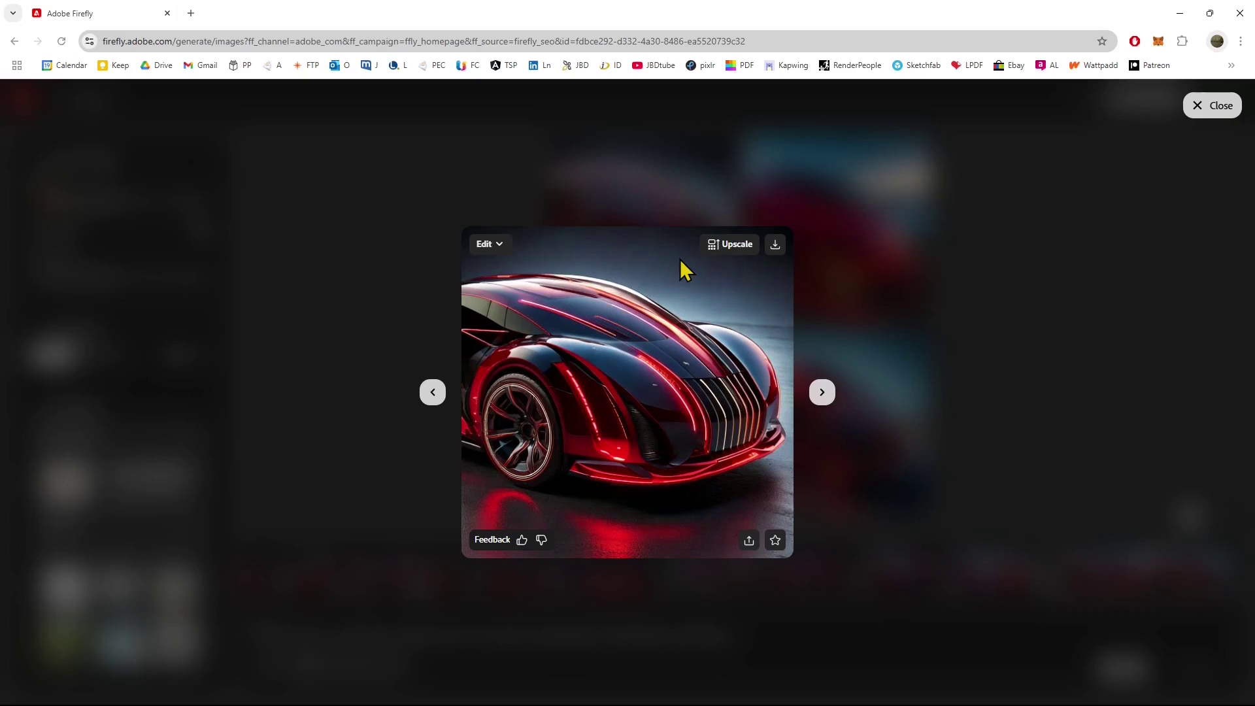
pyautogui.click(726, 248)
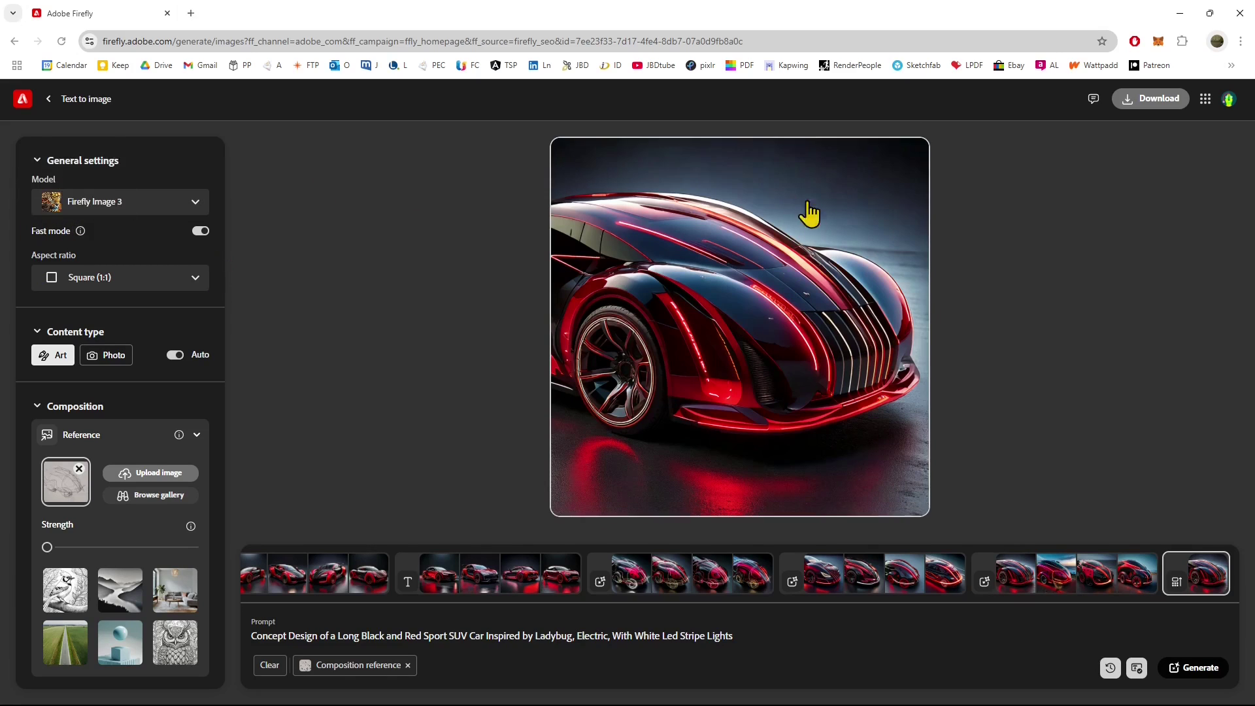
# Step: Generate a batch in the Landscape (4:3) aspect ratio and upscale its first image, the black sports car with red stripes
pyautogui.click(163, 287)
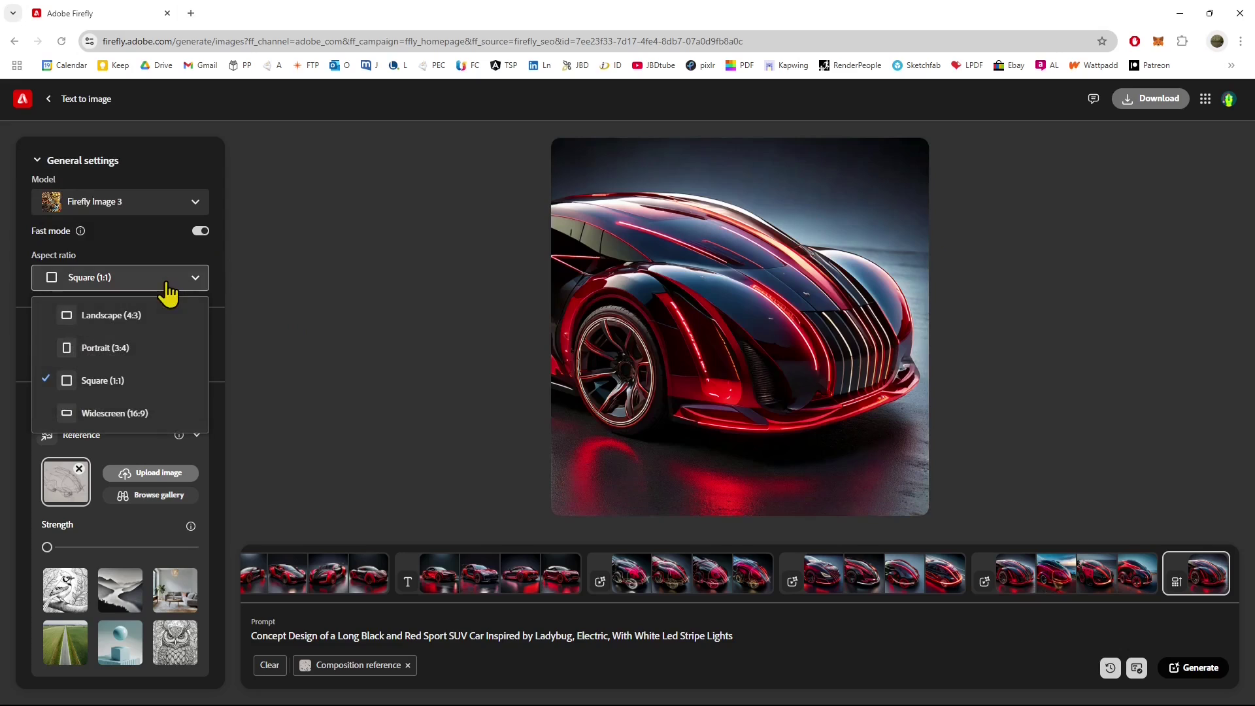
pyautogui.click(140, 321)
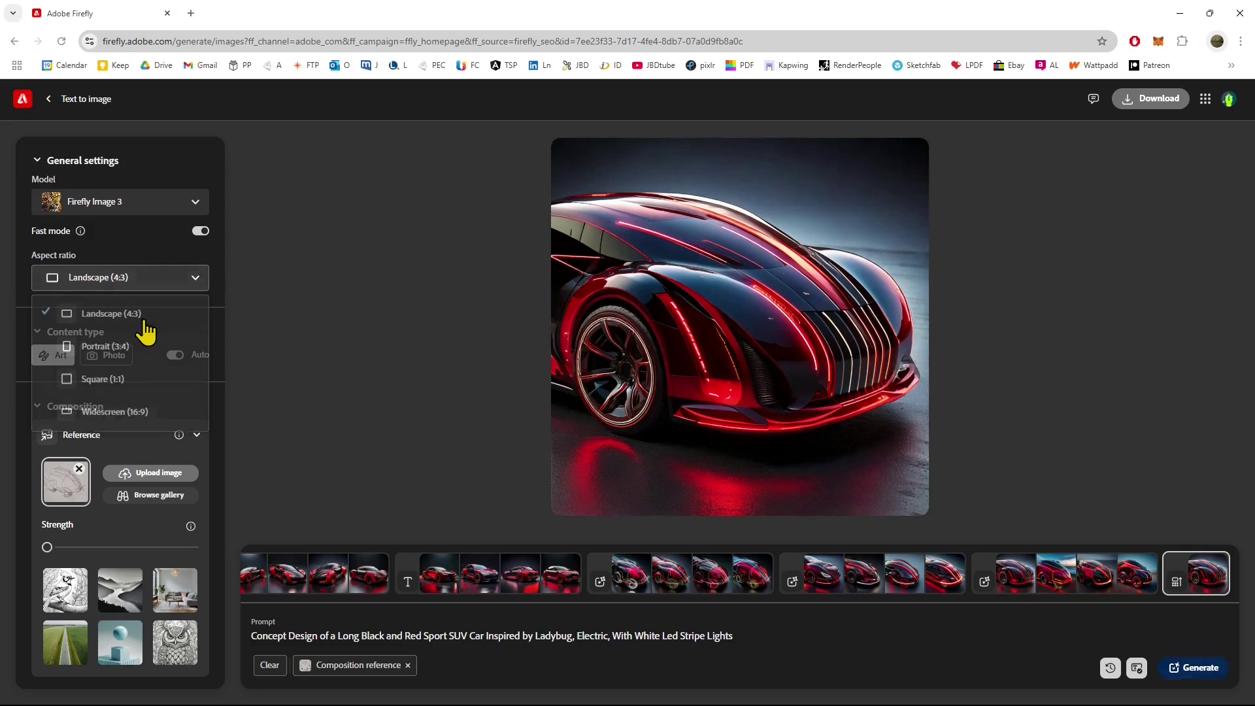
pyautogui.click(1195, 669)
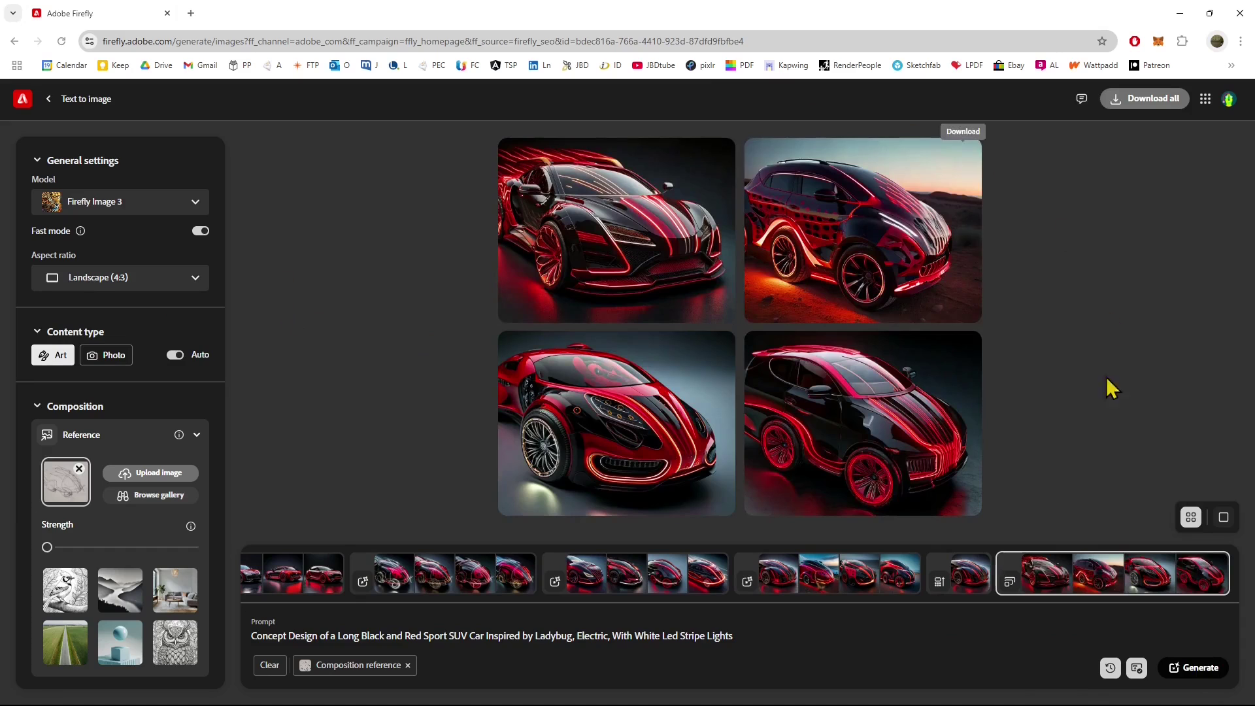
pyautogui.click(700, 292)
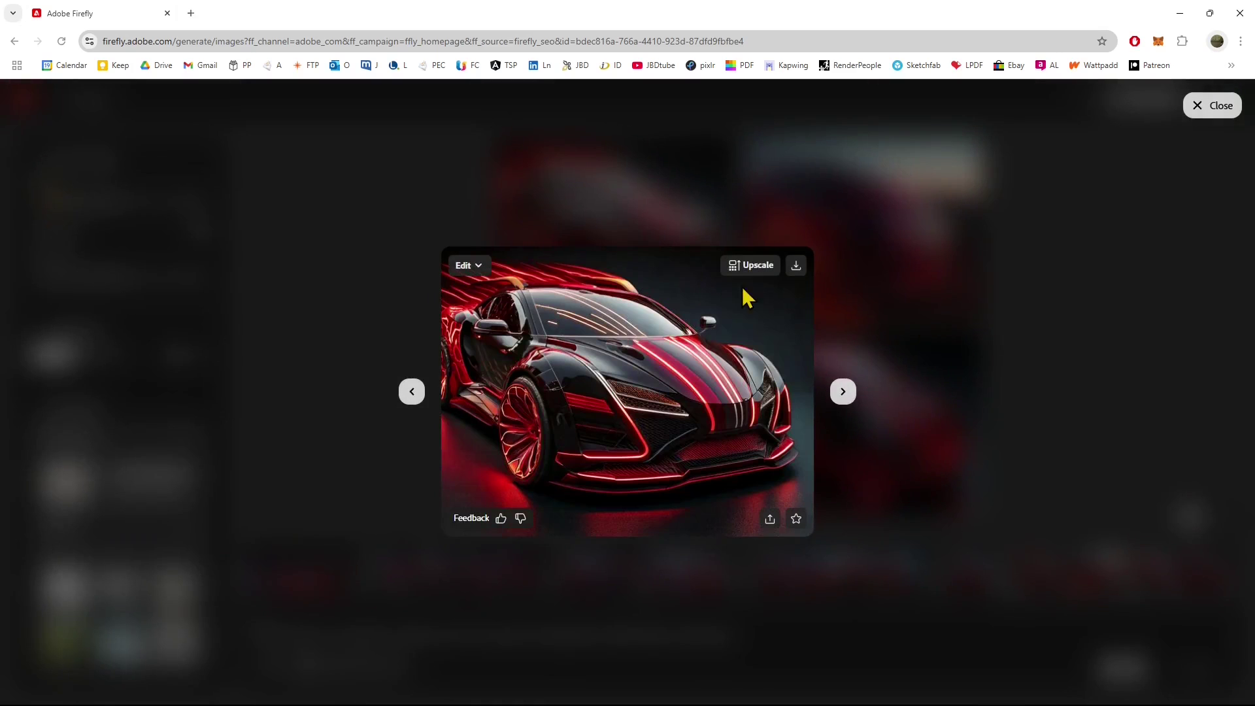
pyautogui.click(752, 265)
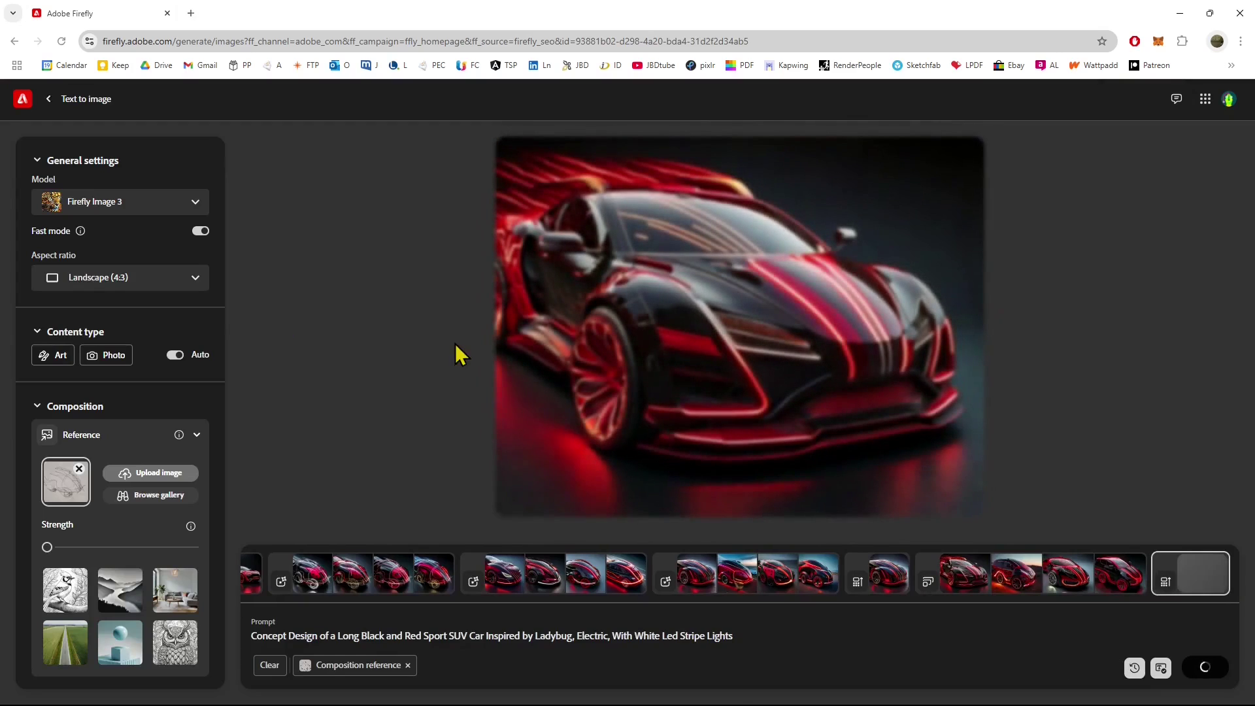
# Step: Try the Widescreen (16:9) aspect ratio, and revisit the maximum-strength sketch batch before returning to the upscaled landscape image
pyautogui.click(189, 281)
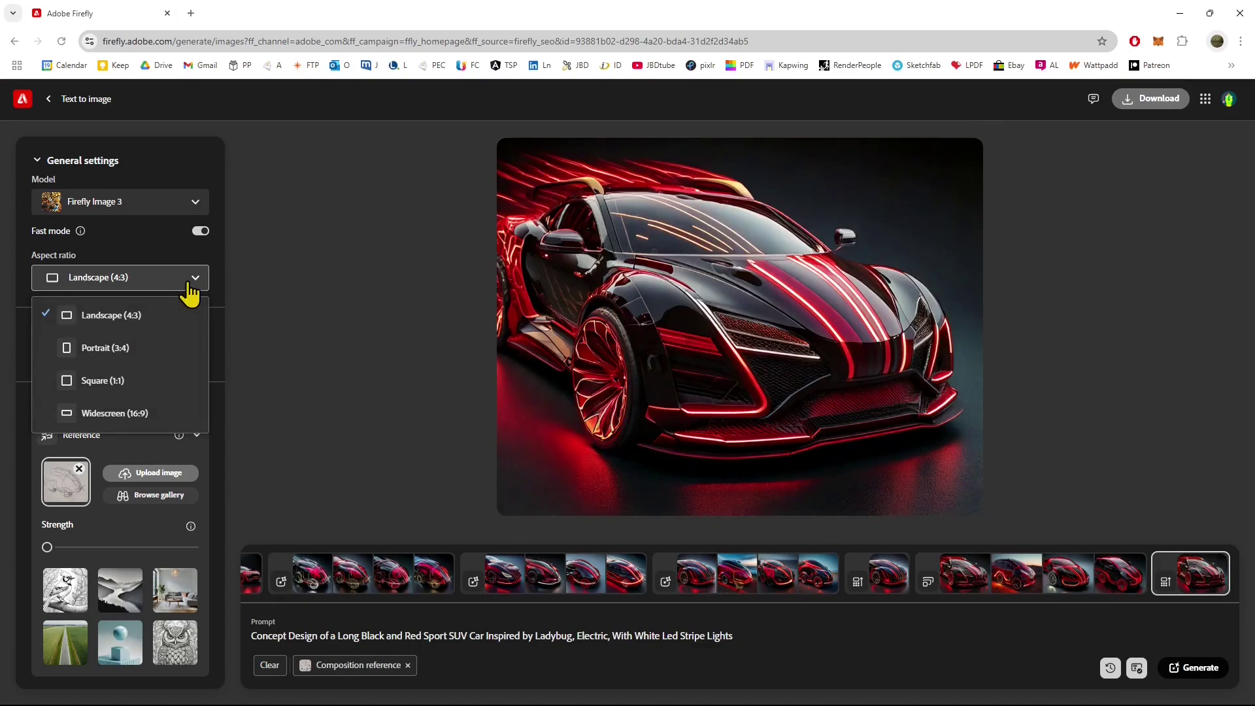
pyautogui.click(156, 414)
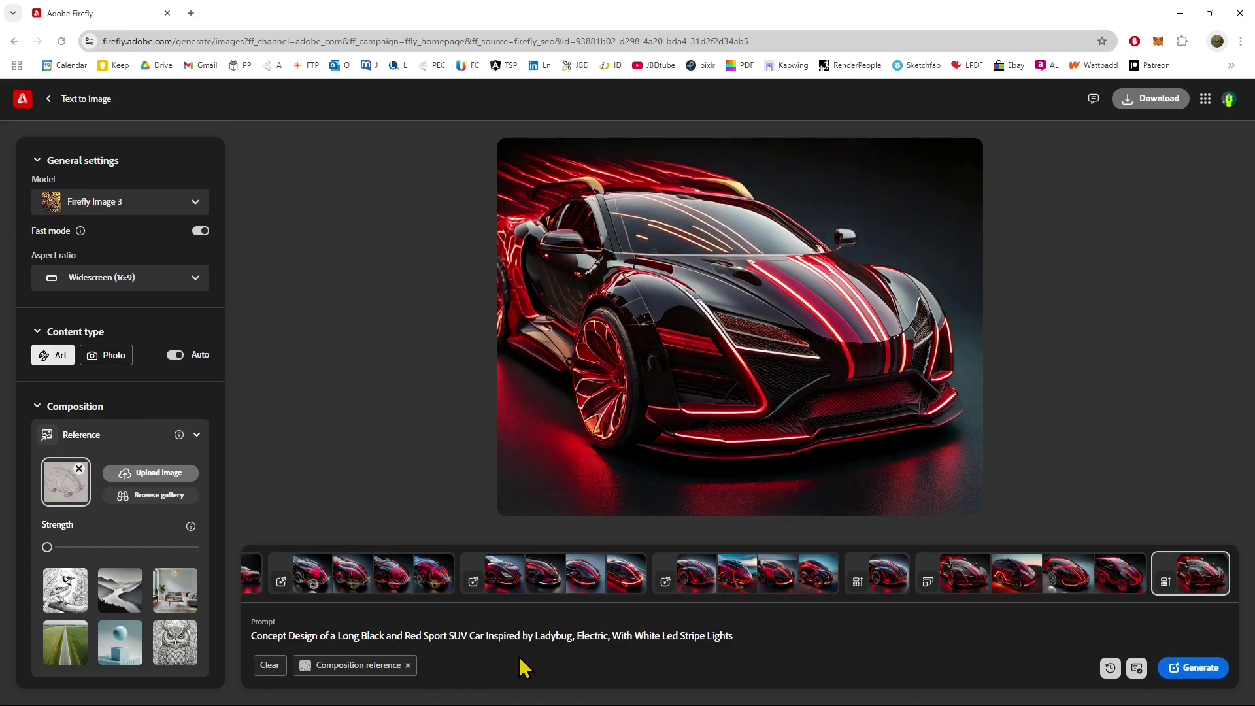
pyautogui.click(434, 572)
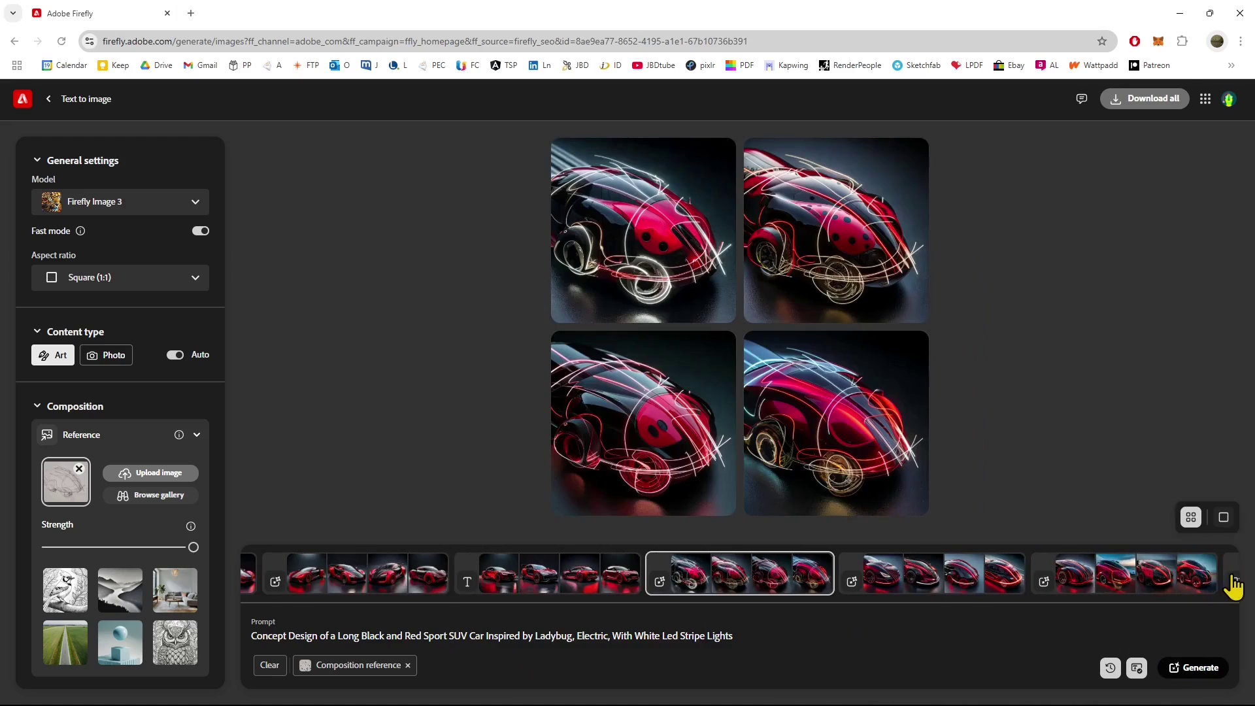
pyautogui.click(1234, 586)
pyautogui.click(1210, 587)
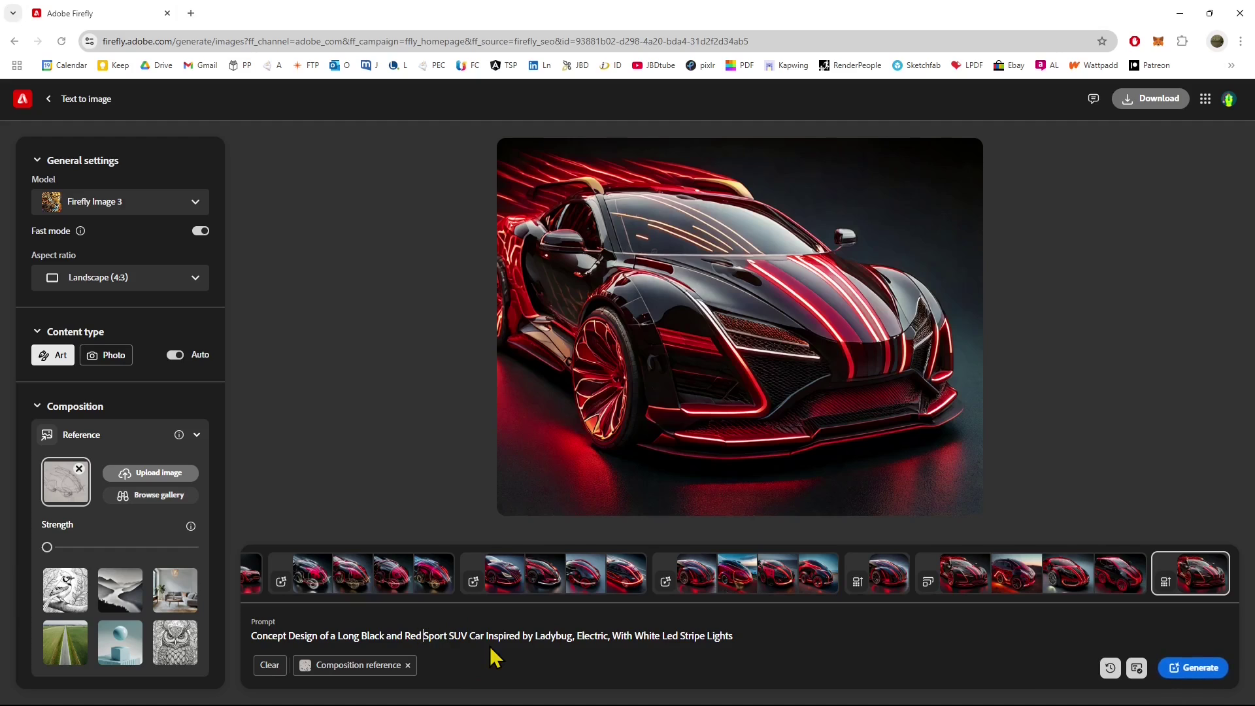
# Step: Insert "Very big" before "Sport" in the prompt and enter "pickup" as the vehicle type
pyautogui.write('Very big S')
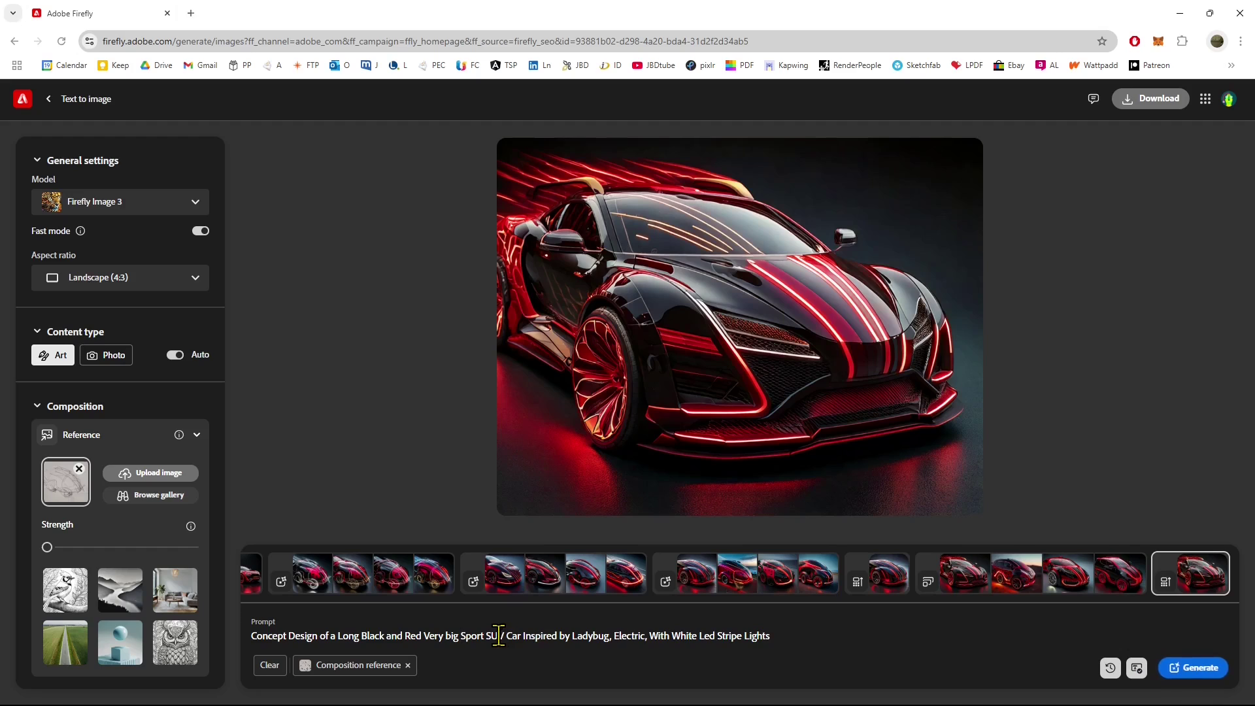
pyautogui.write('port pickup')
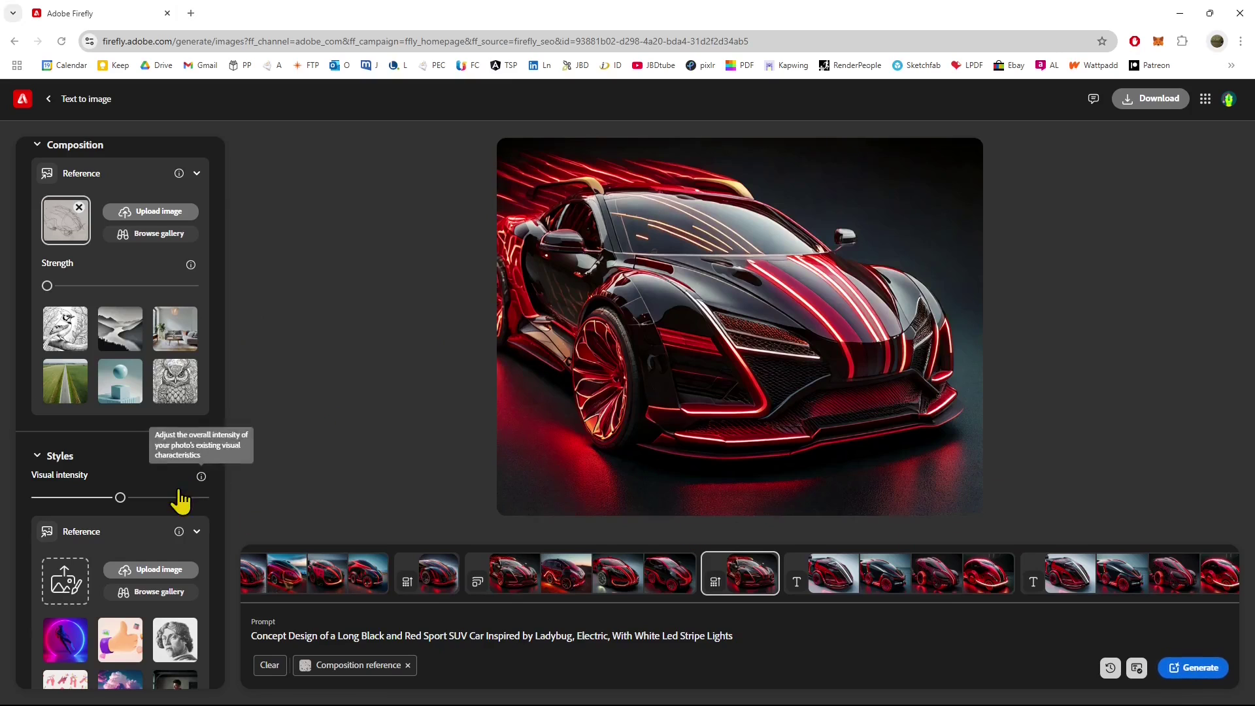
# Step: Raise the visual intensity of the styles and add the red sports car photo as the style reference
pyautogui.scroll(-5, 140, 519)
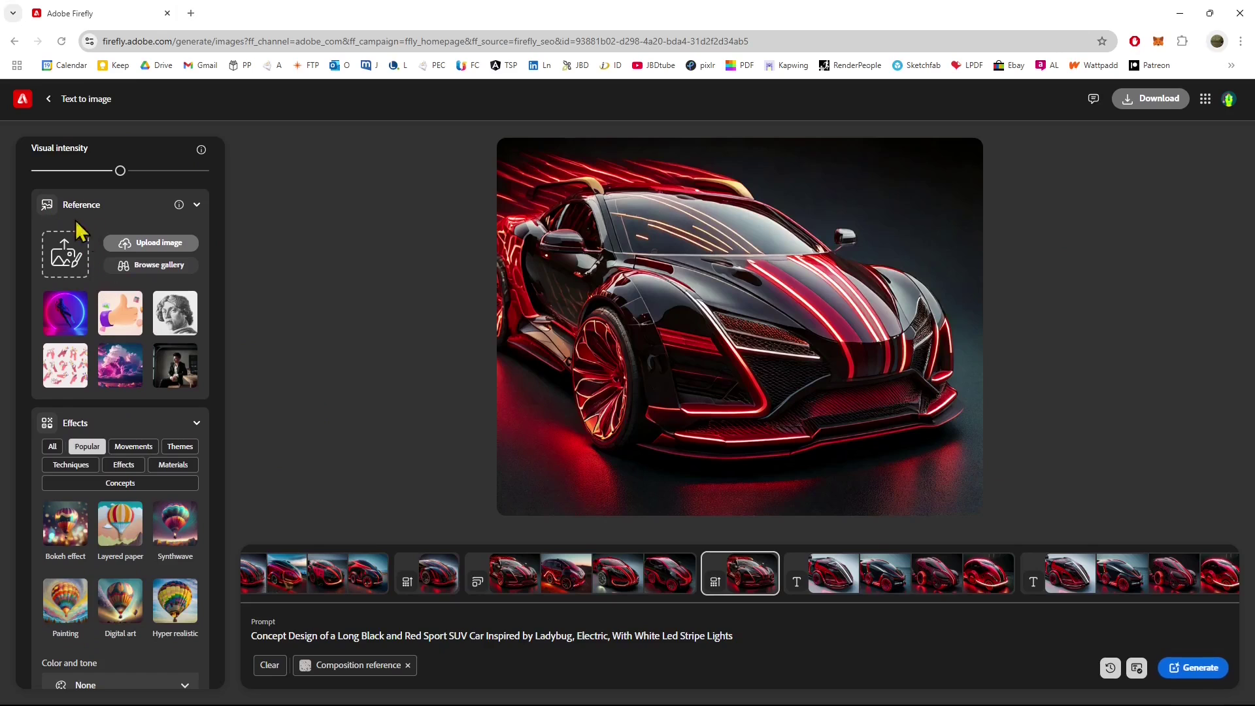
pyautogui.scroll(-2, 111, 437)
pyautogui.scroll(8, 110, 440)
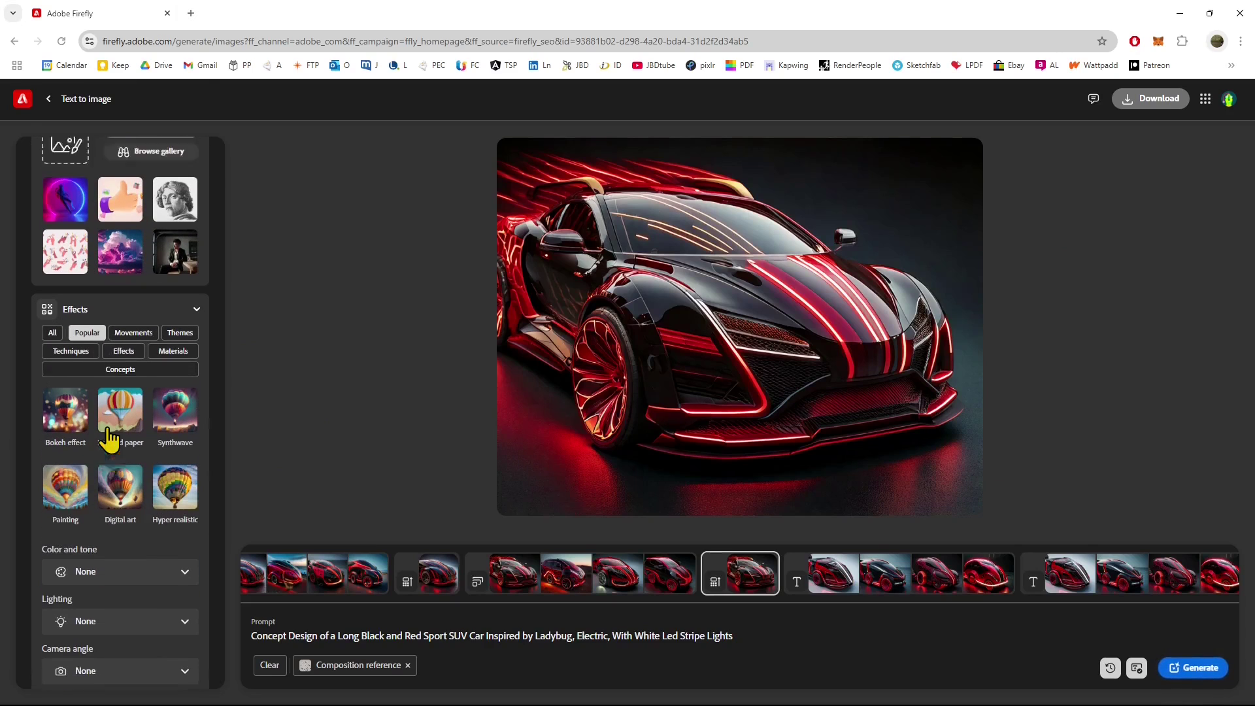
pyautogui.scroll(1, 105, 392)
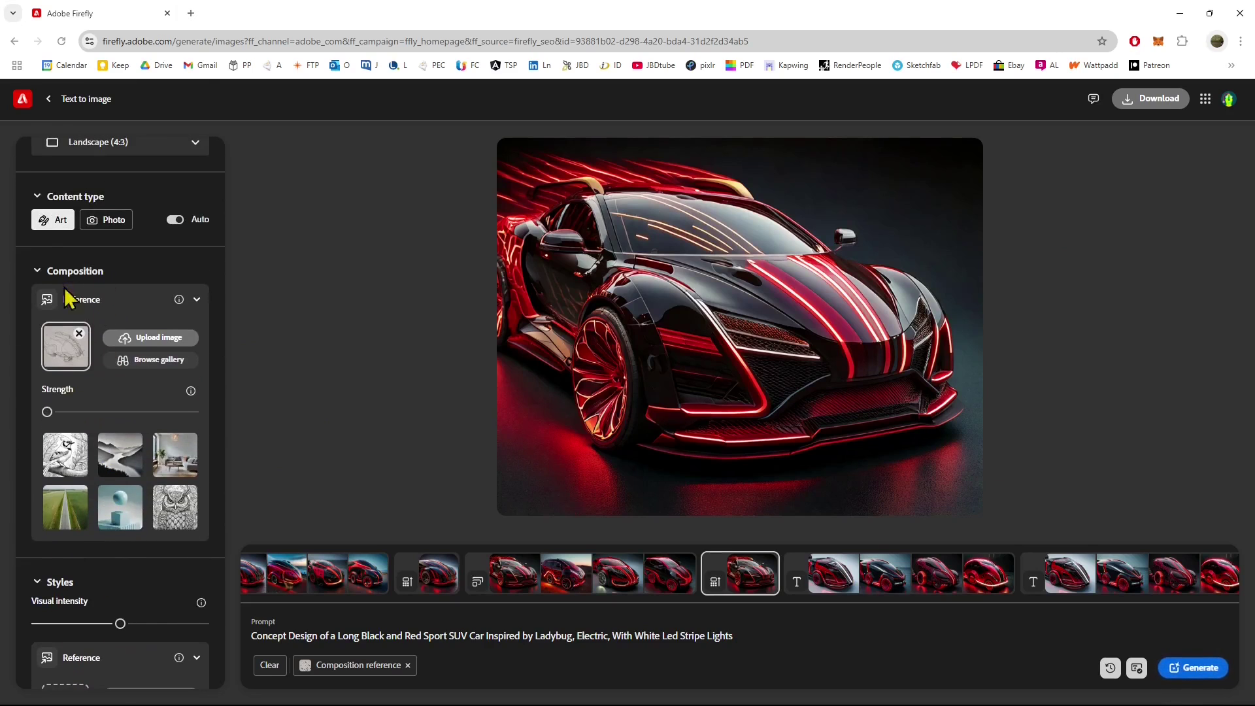
pyautogui.scroll(-4, 114, 412)
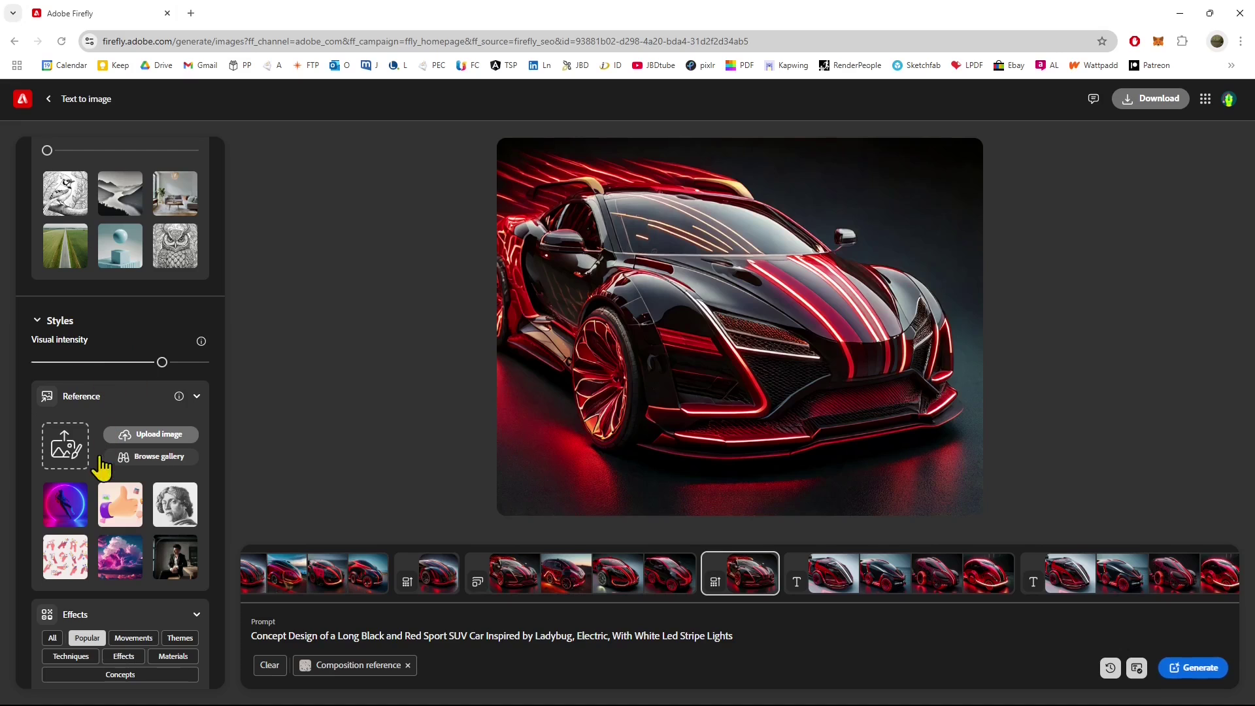
pyautogui.click(65, 457)
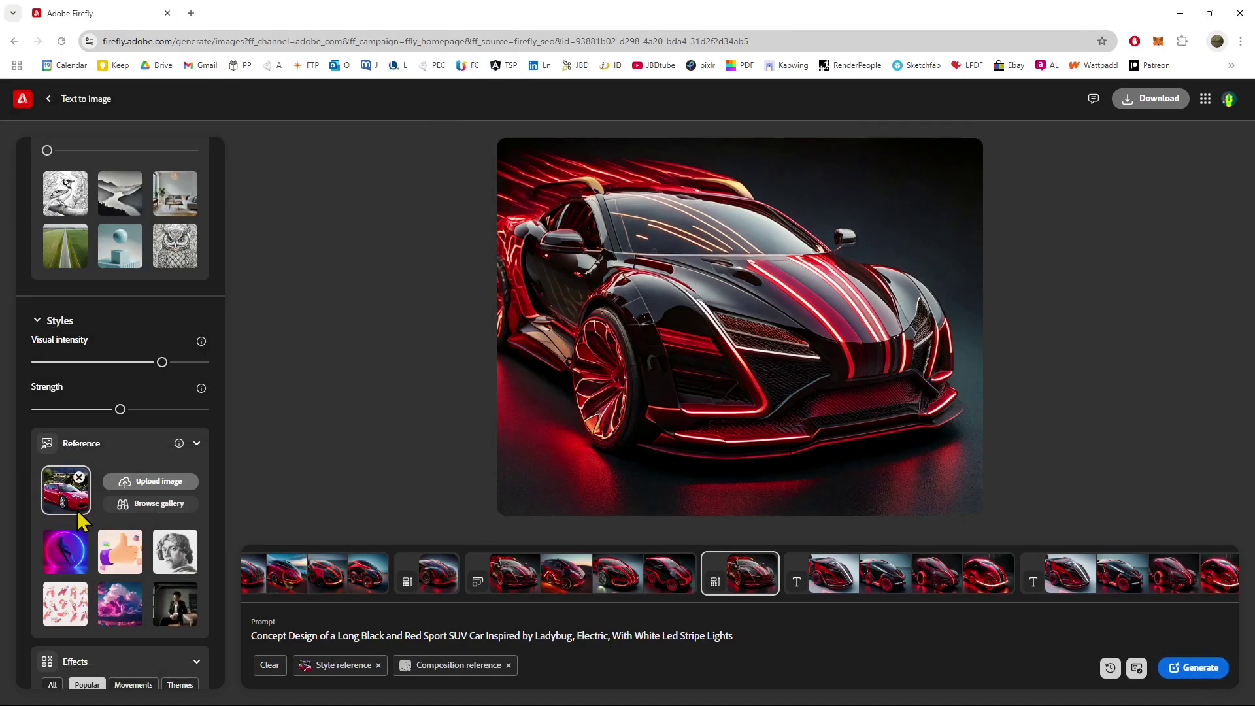
# Step: Use the upscaled landscape car image as the composition reference and set its strength to the midpoint
pyautogui.scroll(4, 79, 520)
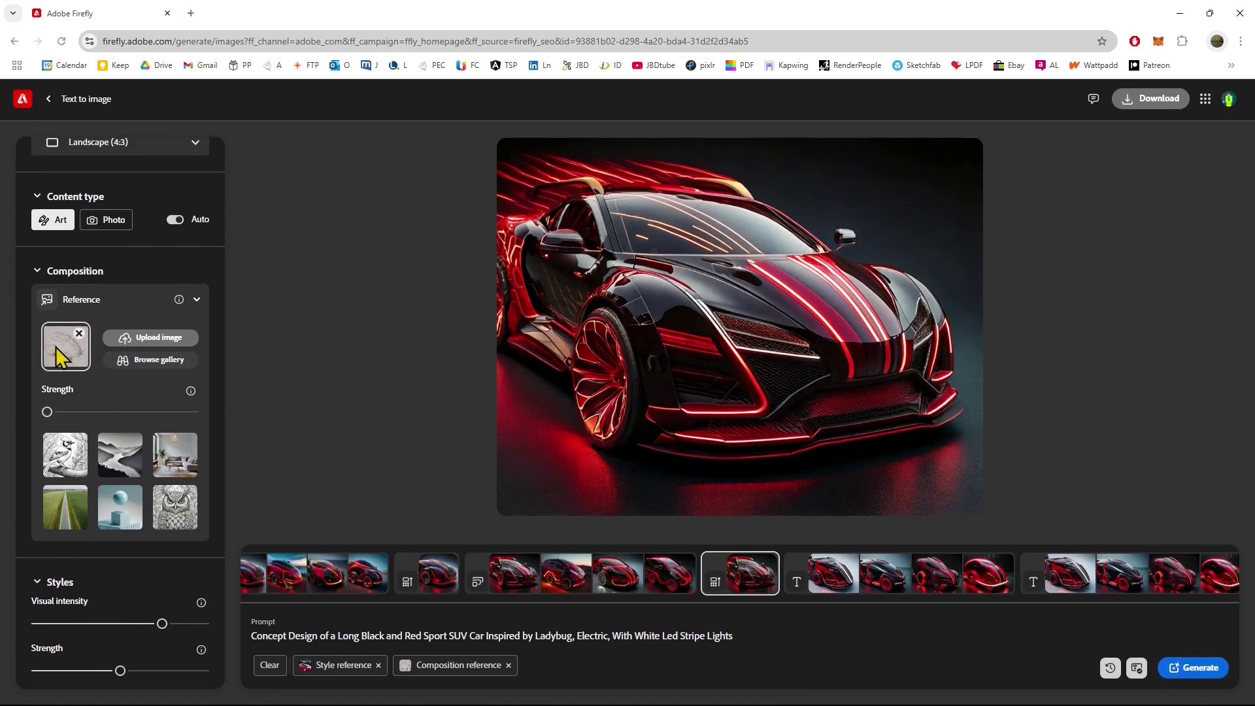
pyautogui.moveTo(683, 288)
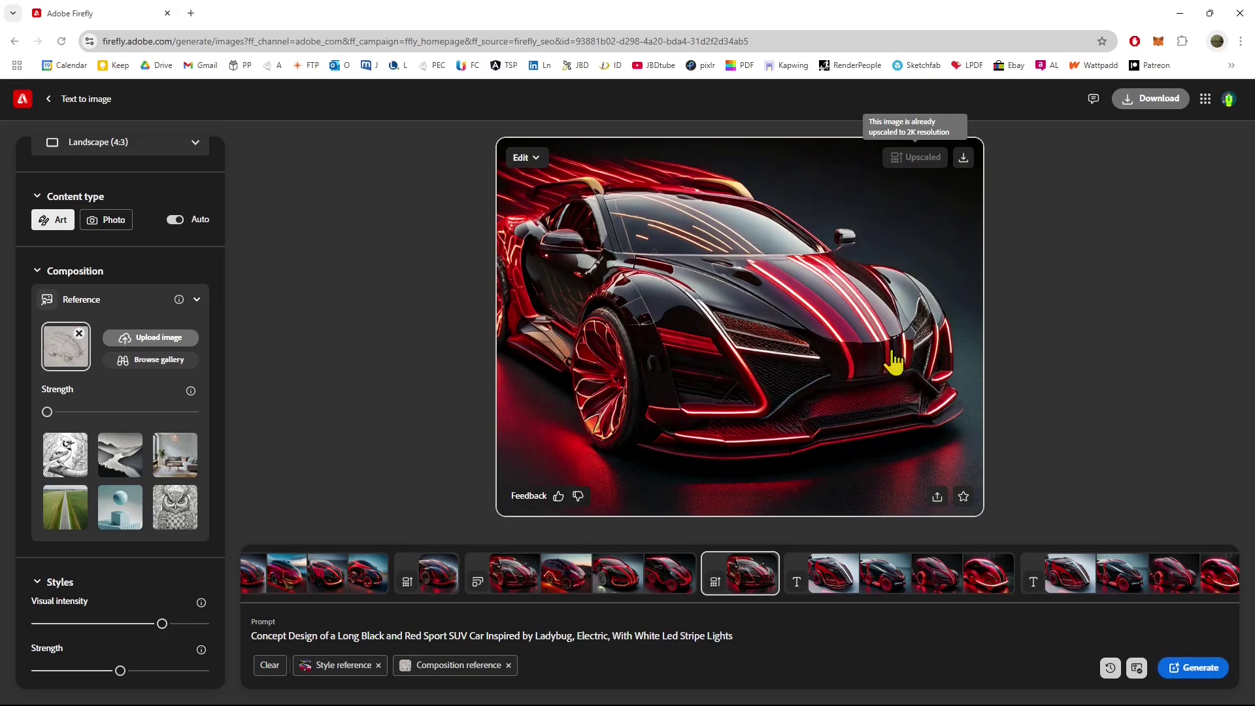
pyautogui.click(535, 158)
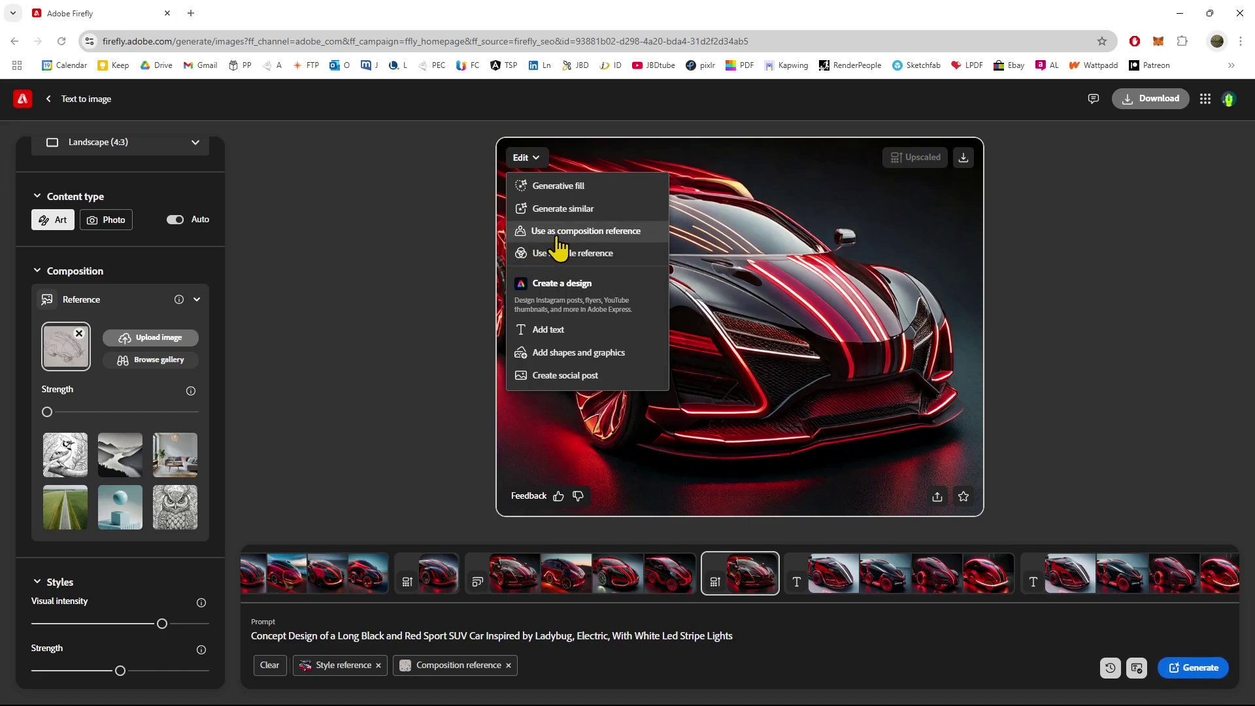
pyautogui.click(644, 237)
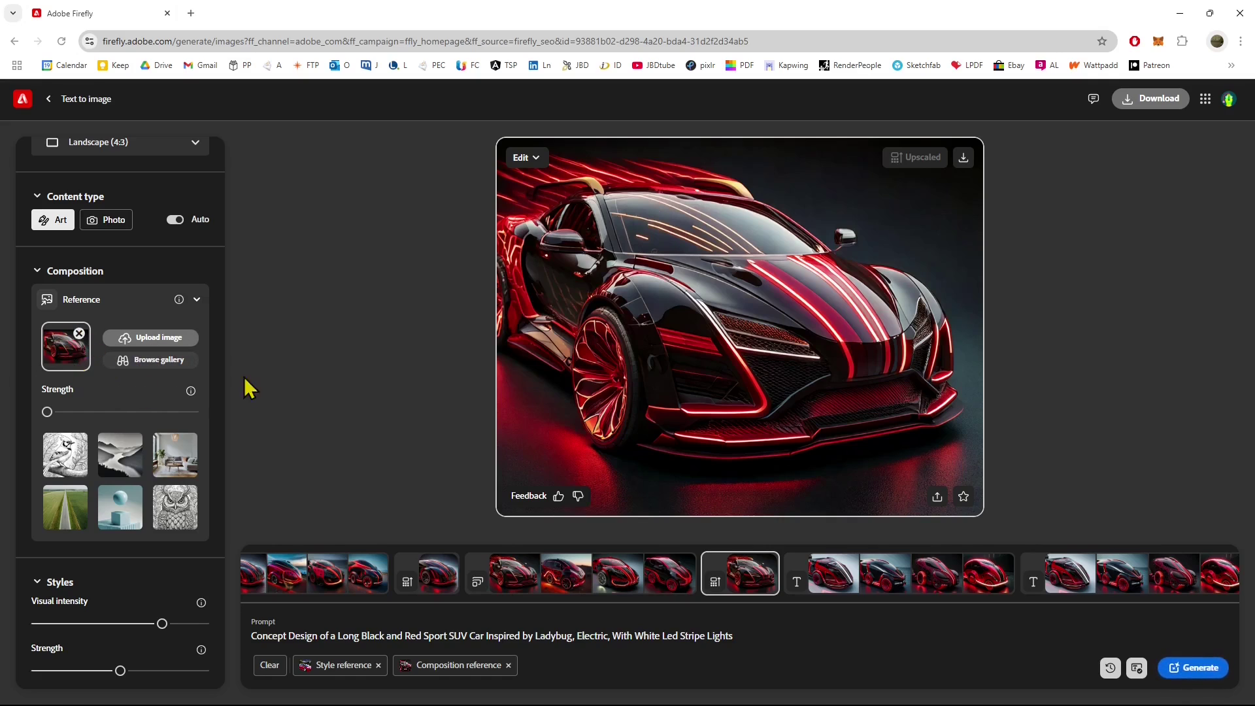
pyautogui.scroll(-1, 219, 419)
pyautogui.moveTo(47, 346); pyautogui.dragTo(120, 345)
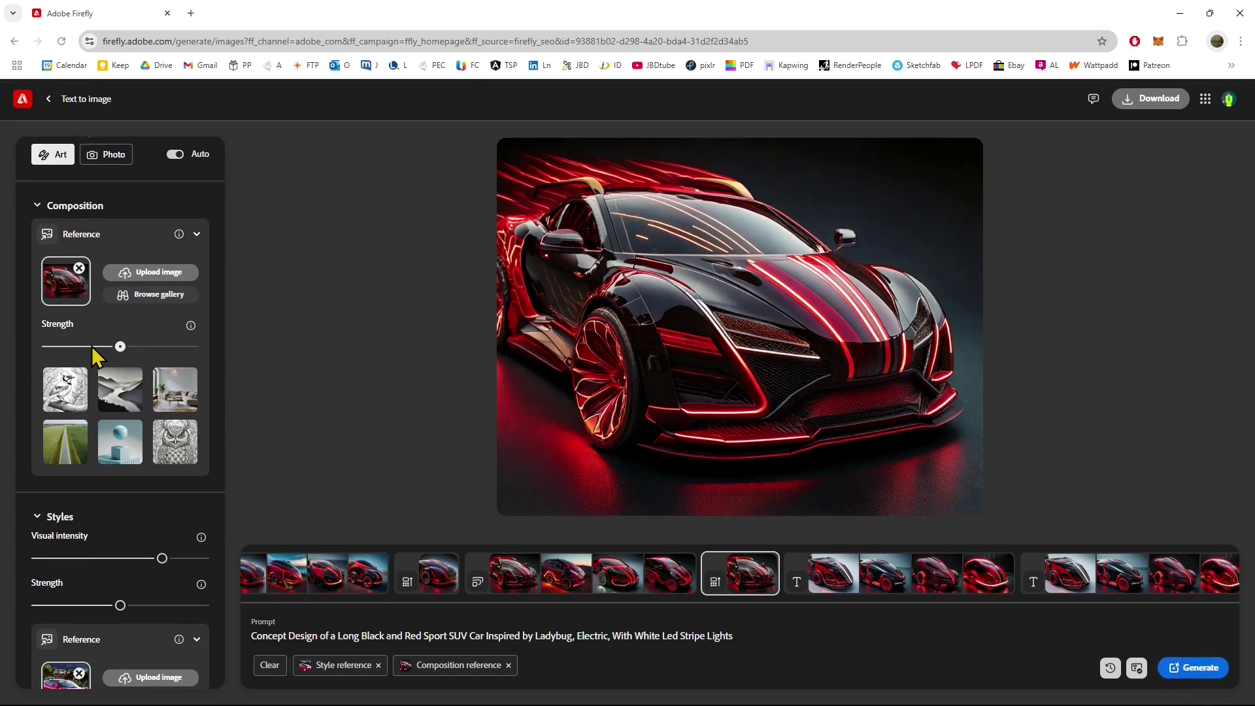
# Step: Generate a new image batch from the current prompt with the style and composition references applied
pyautogui.scroll(-2, 127, 415)
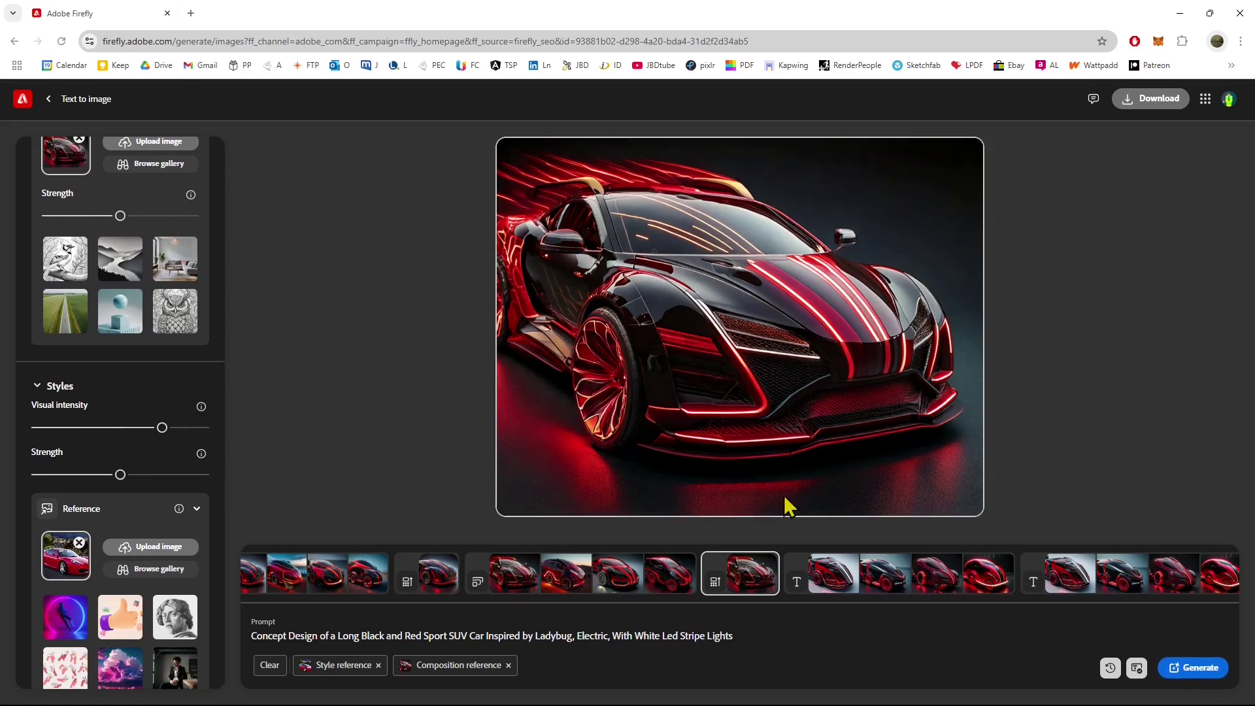
pyautogui.click(1181, 668)
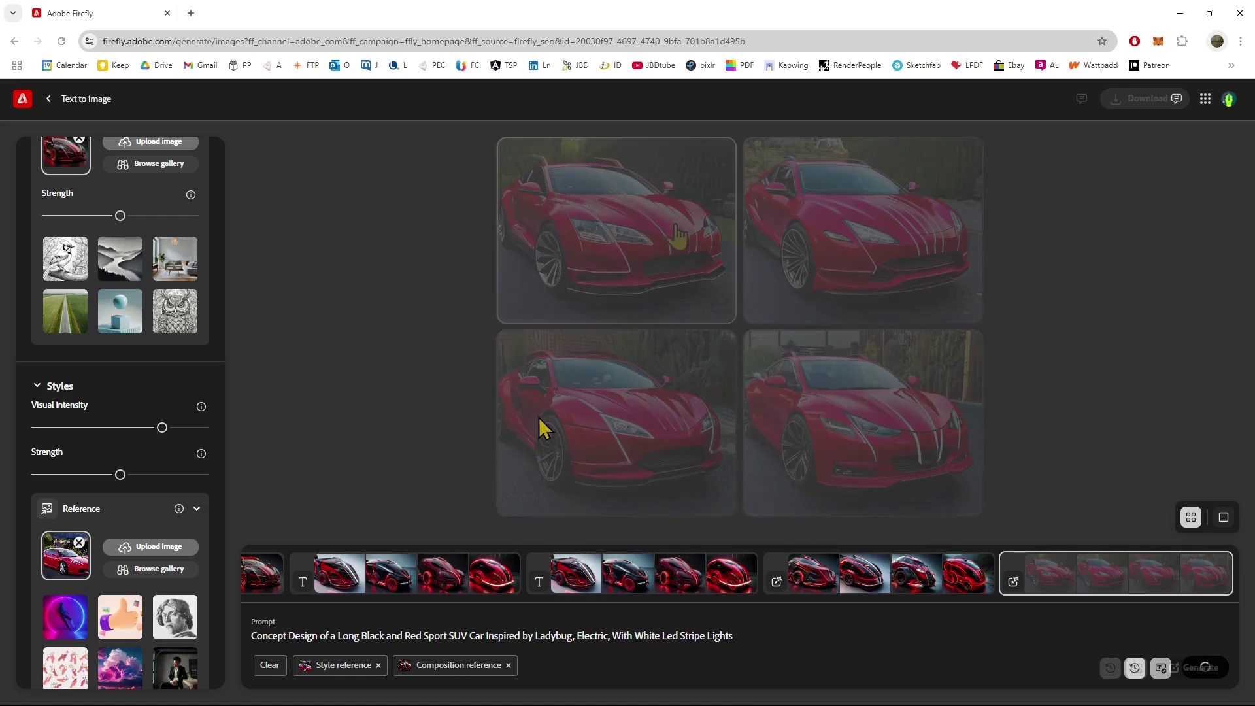
pyautogui.scroll(1, 127, 317)
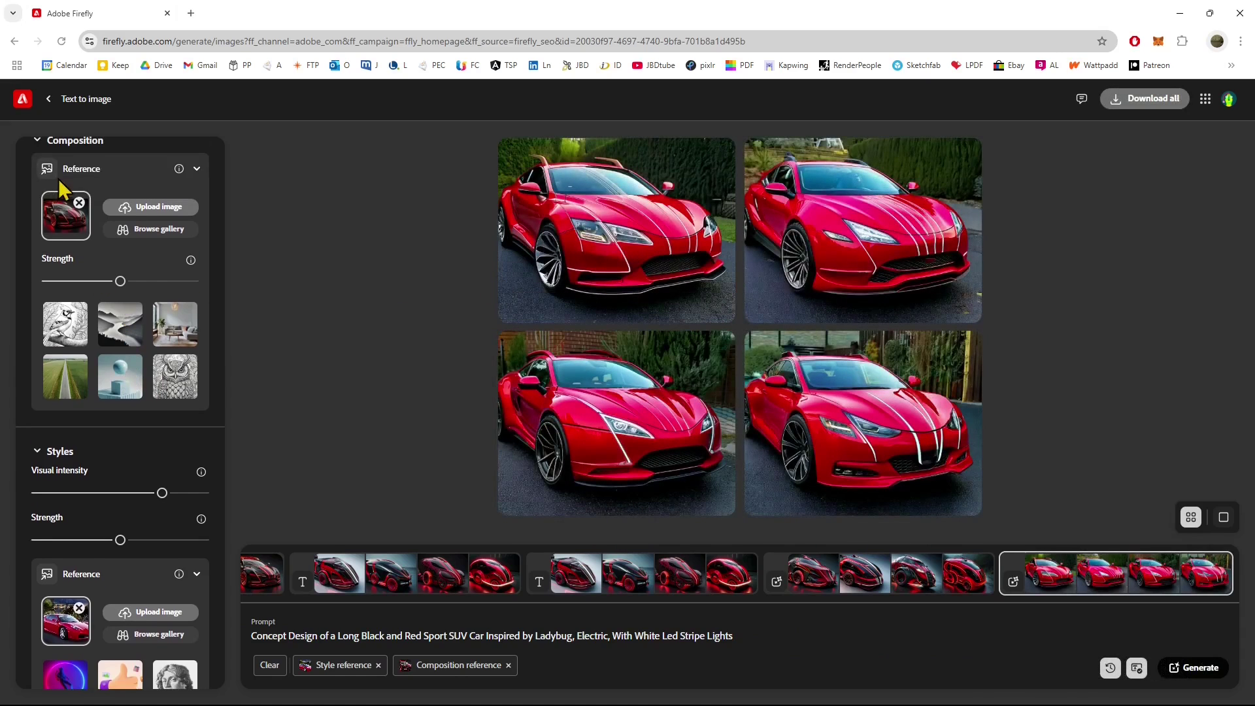
# Step: Reduce the styles' strength to the minimum and lower their visual intensity to slightly below the midpoint
pyautogui.scroll(-3, 104, 340)
pyautogui.scroll(-1, 105, 347)
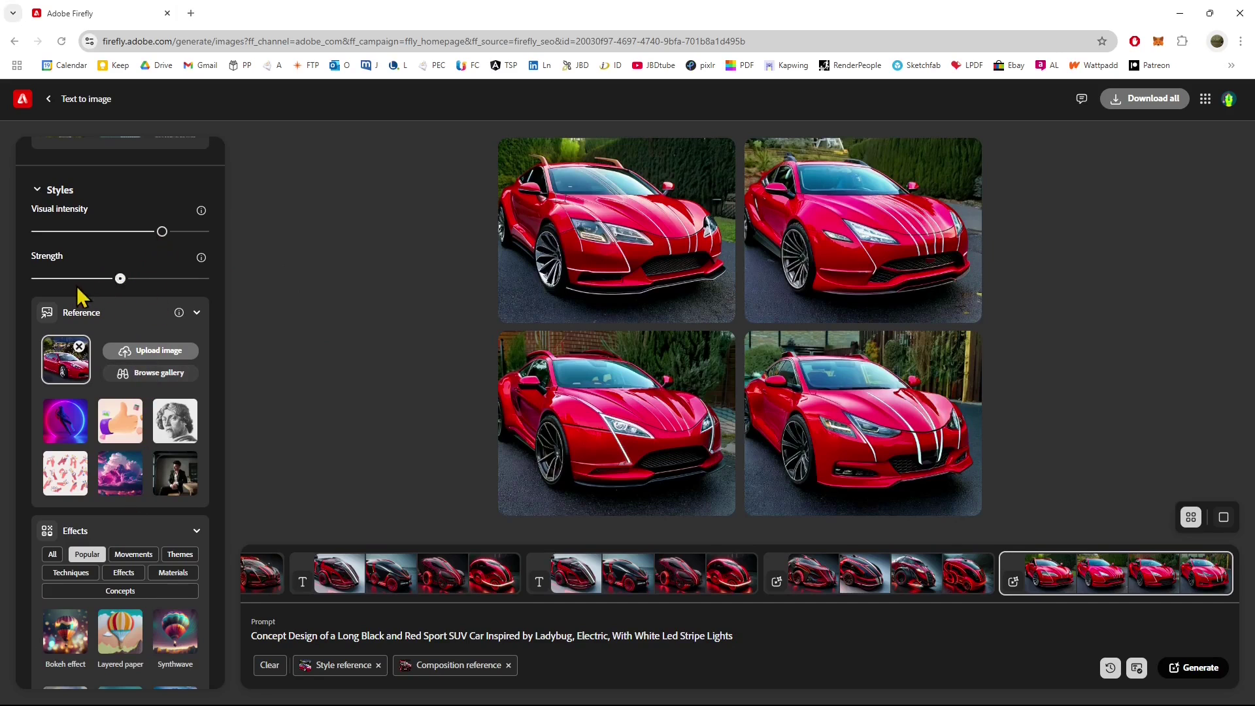
pyautogui.moveTo(78, 280); pyautogui.dragTo(34, 279)
pyautogui.moveTo(151, 237); pyautogui.dragTo(99, 235)
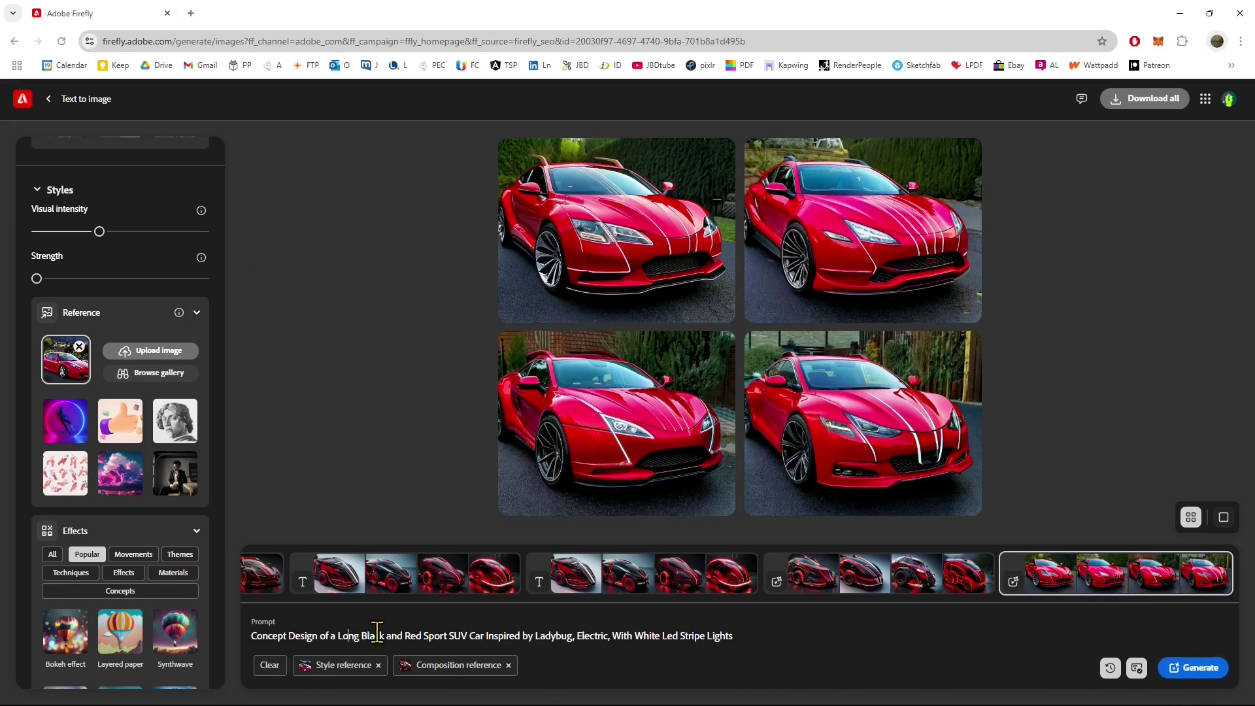
# Step: Insert "REd" before "White Led Stripe Lights" in the prompt and generate a new batch
pyautogui.click(660, 637)
pyautogui.hotkey('ctrl', 'Left')
pyautogui.write('REd')
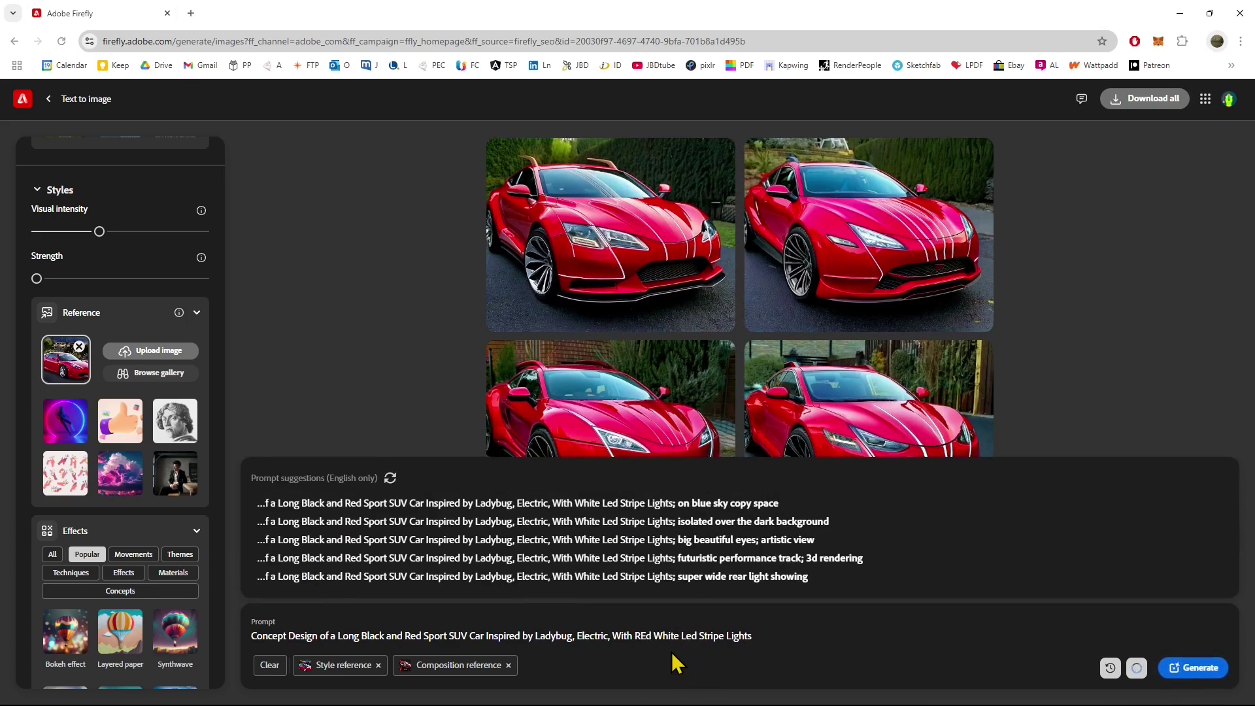
pyautogui.click(1208, 668)
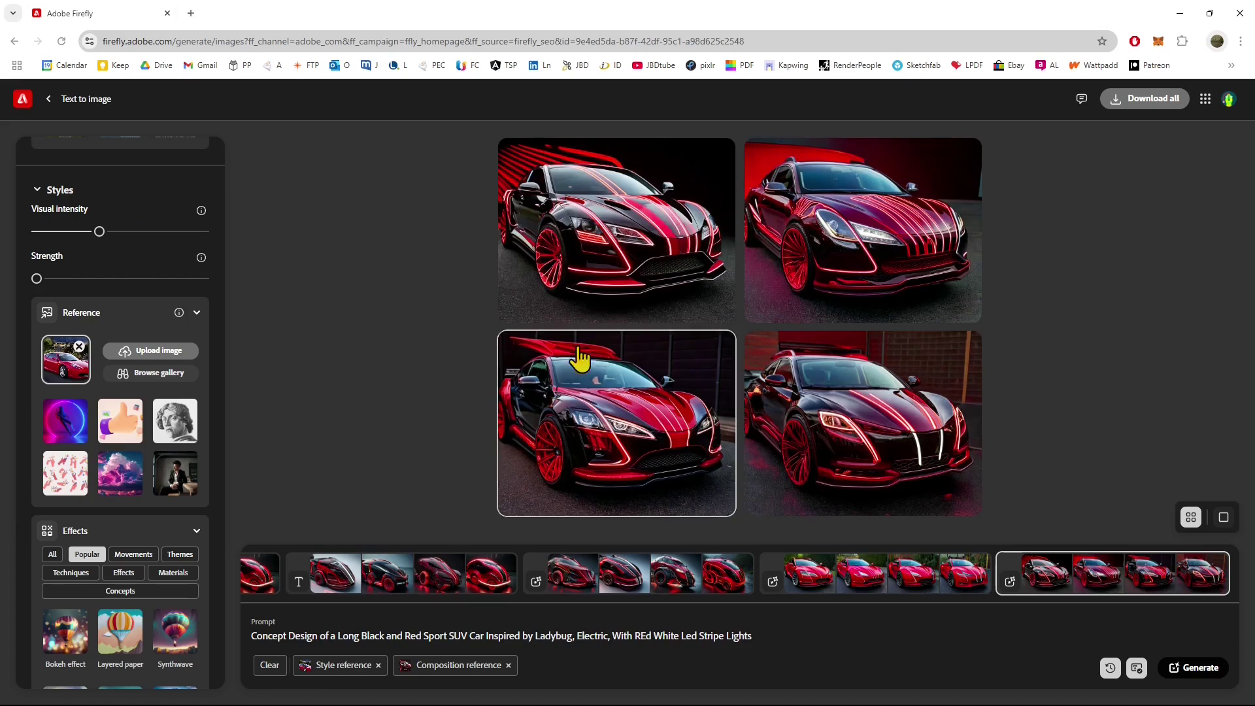
# Step: Compare the new black-and-red images and use the one with two white grille stripes as the composition reference
pyautogui.moveTo(828, 413)
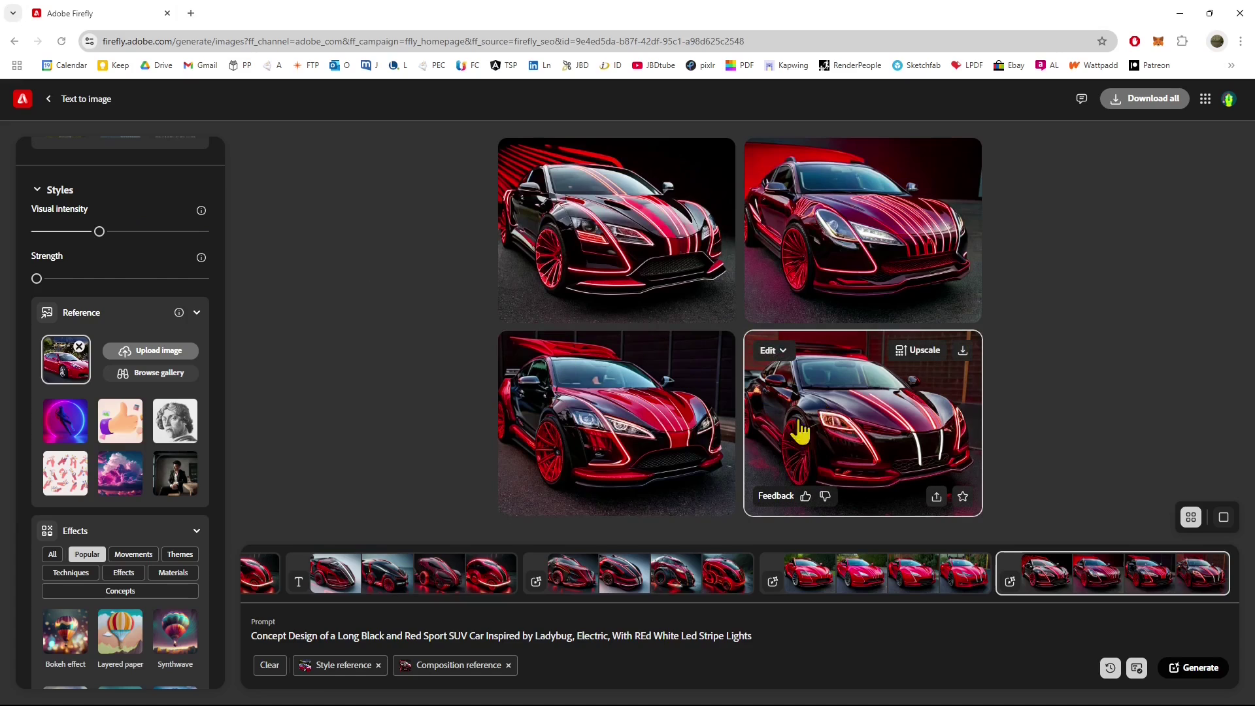
pyautogui.moveTo(595, 499)
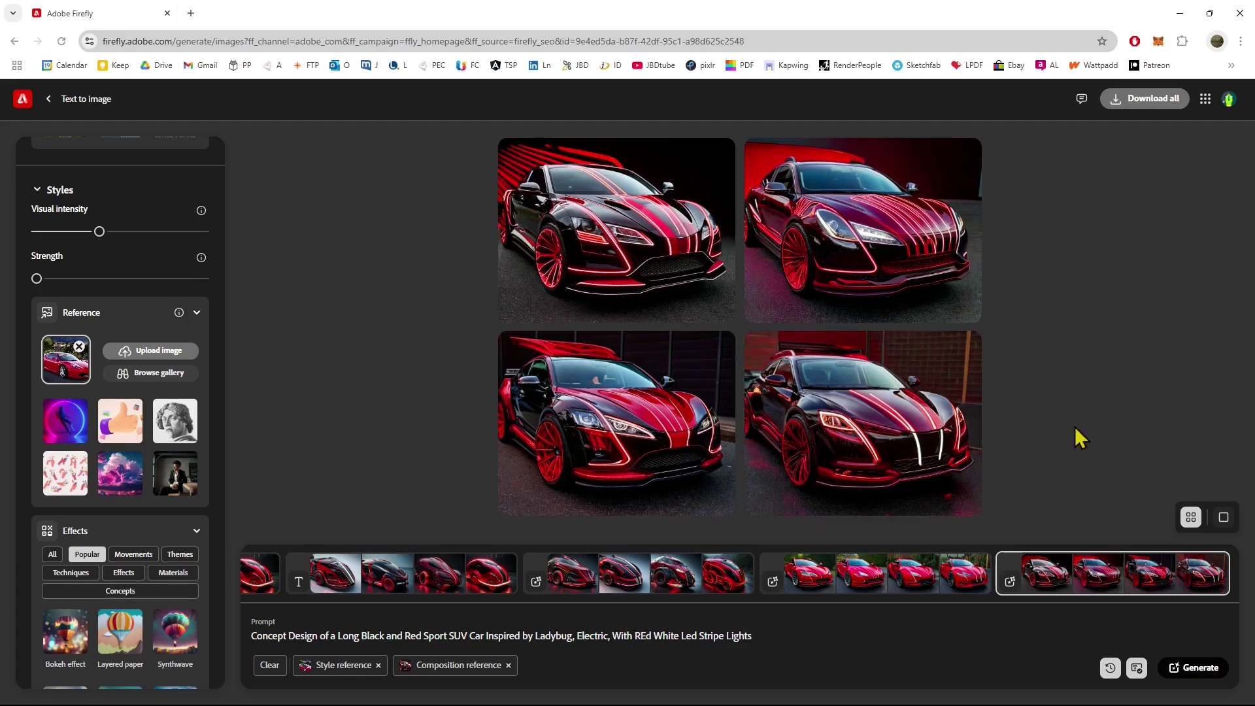
pyautogui.moveTo(915, 425)
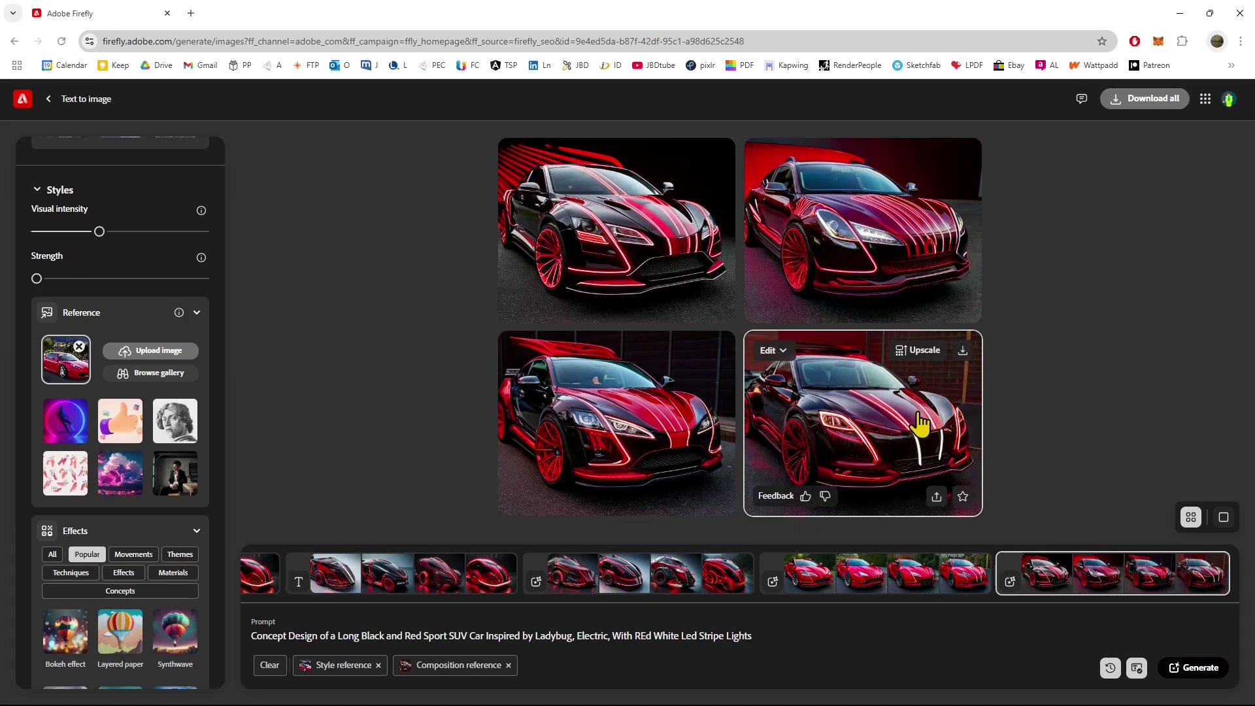
pyautogui.click(879, 458)
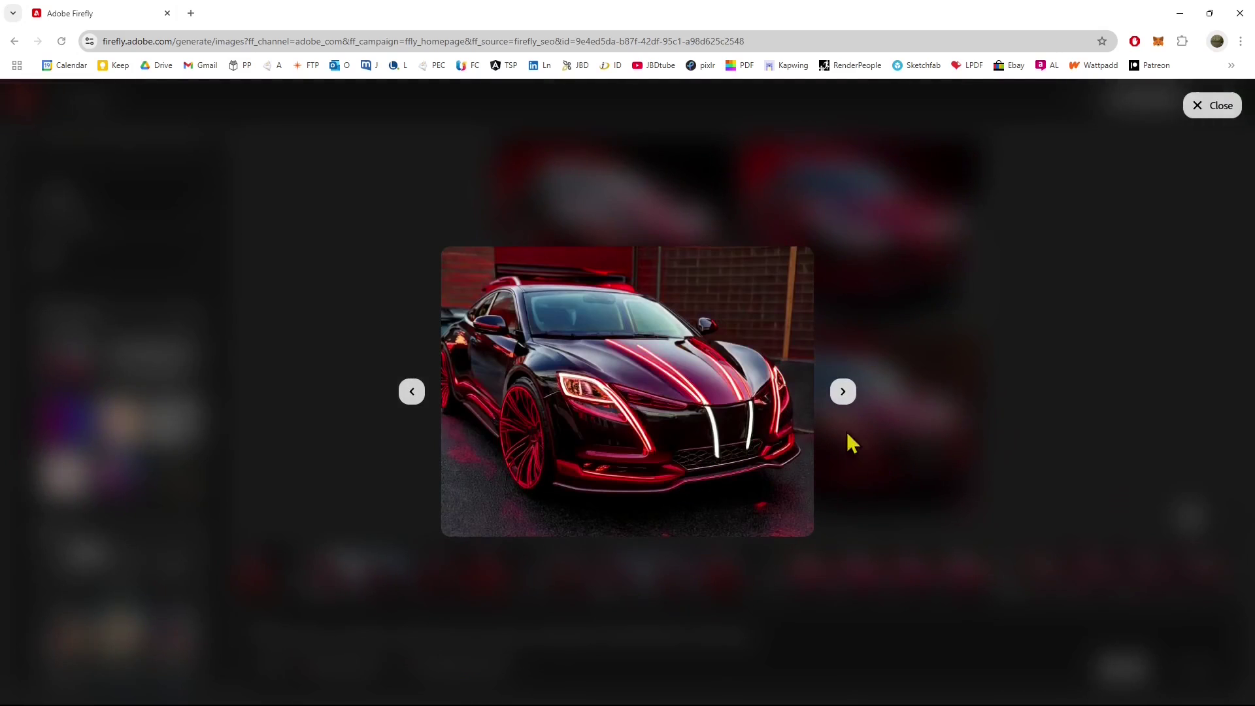
pyautogui.click(463, 266)
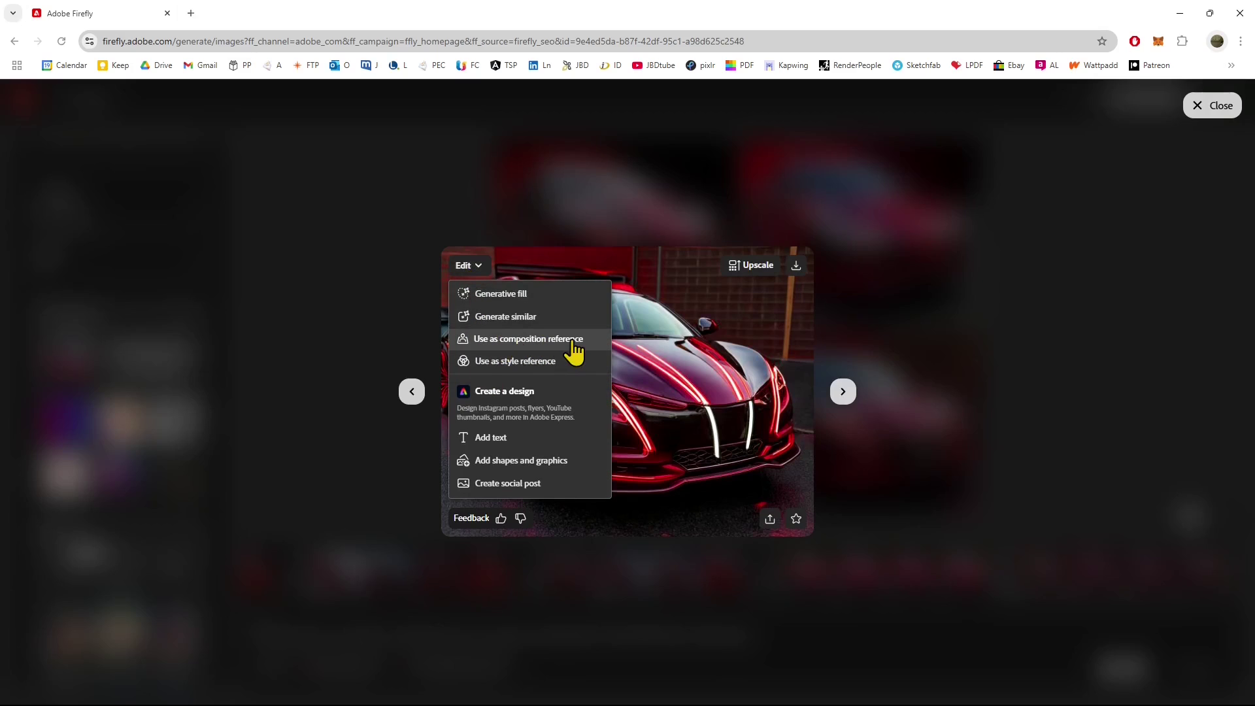
pyautogui.click(573, 340)
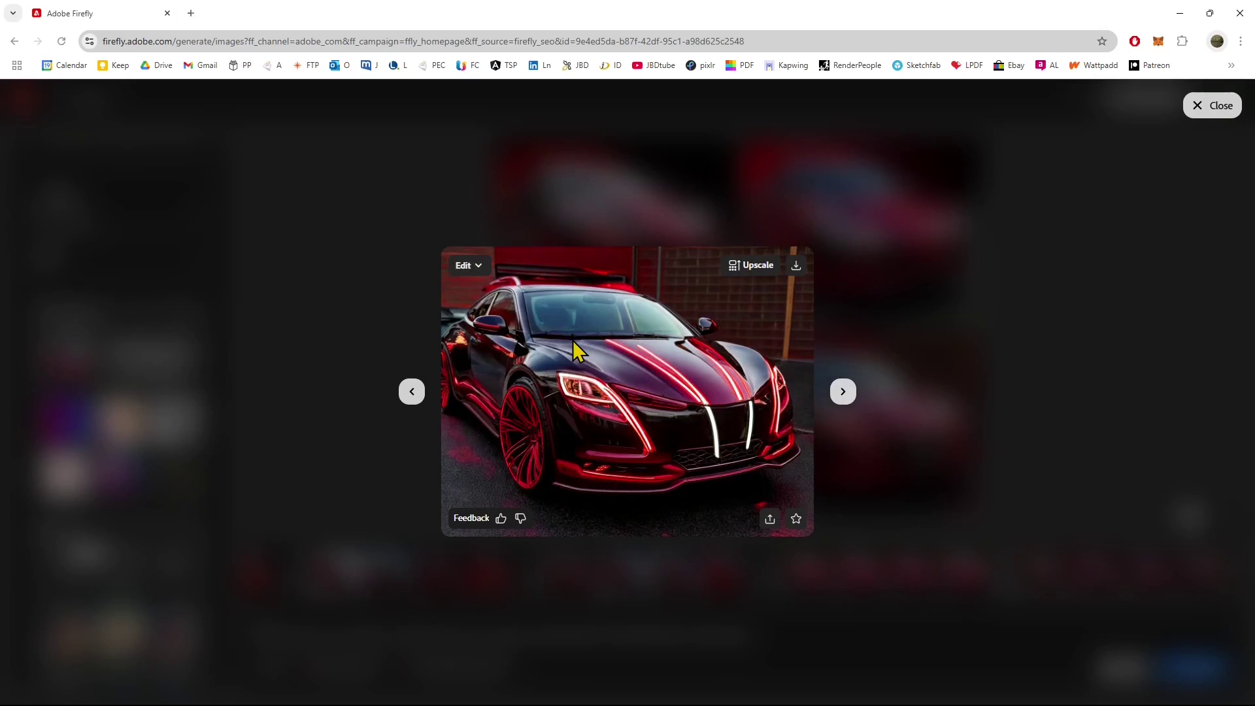
pyautogui.click(955, 293)
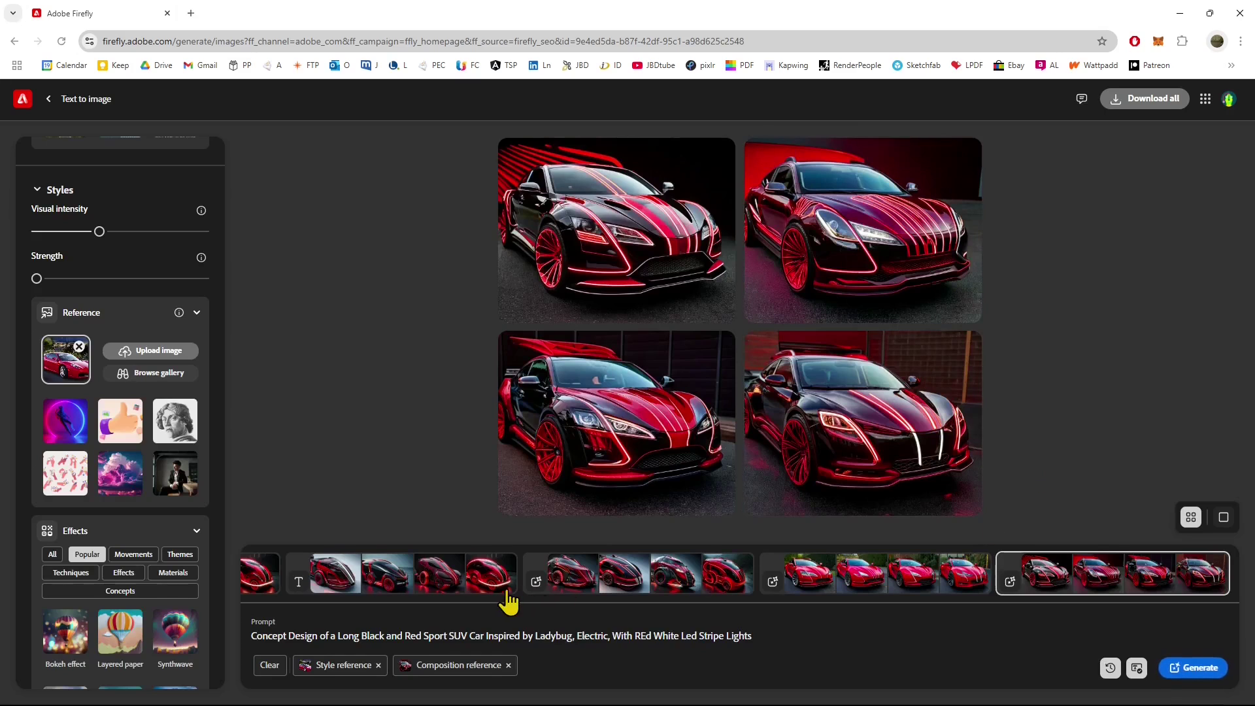
# Step: Return to the earlier bright red batch, use its first image as the style reference, and generate a new batch
pyautogui.click(836, 578)
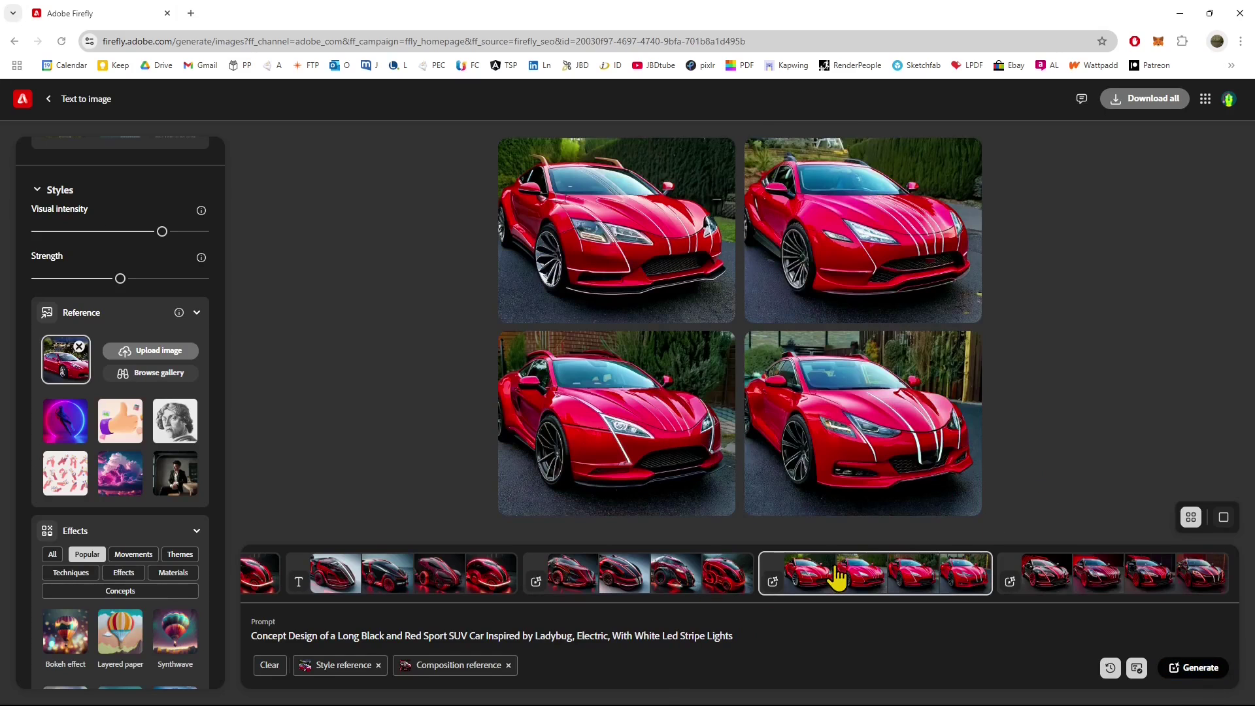
pyautogui.click(697, 274)
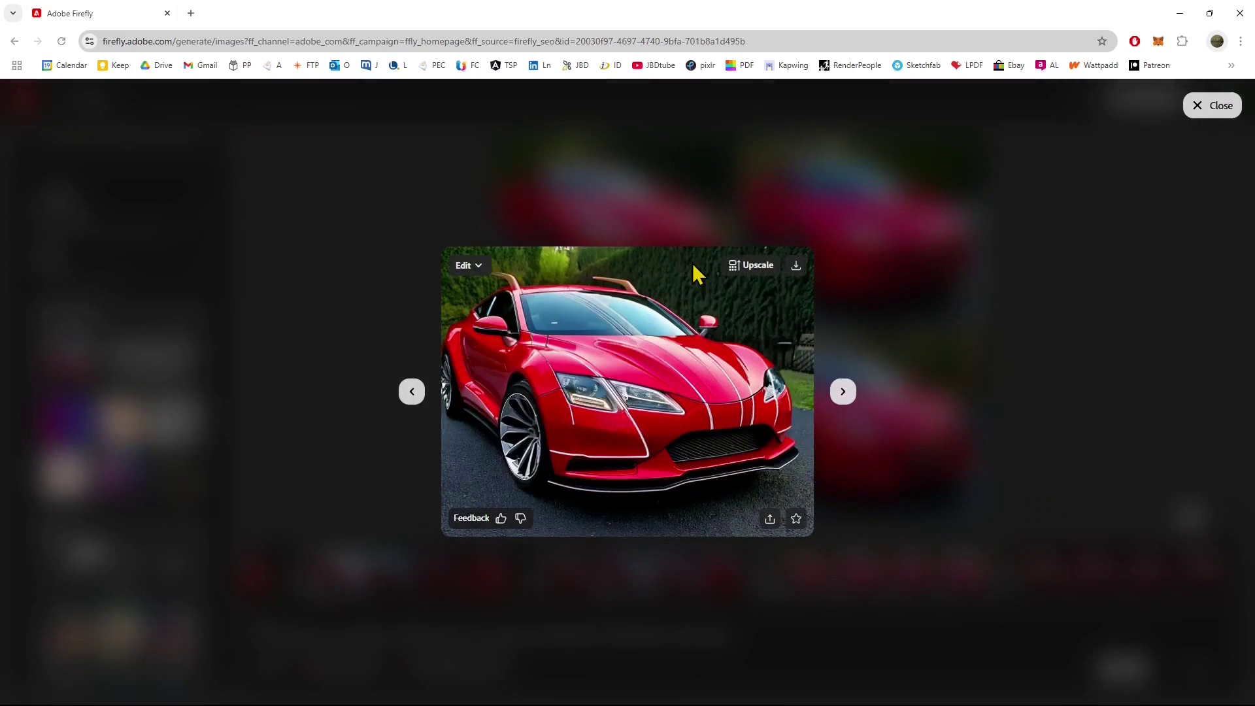
pyautogui.click(470, 275)
pyautogui.click(531, 361)
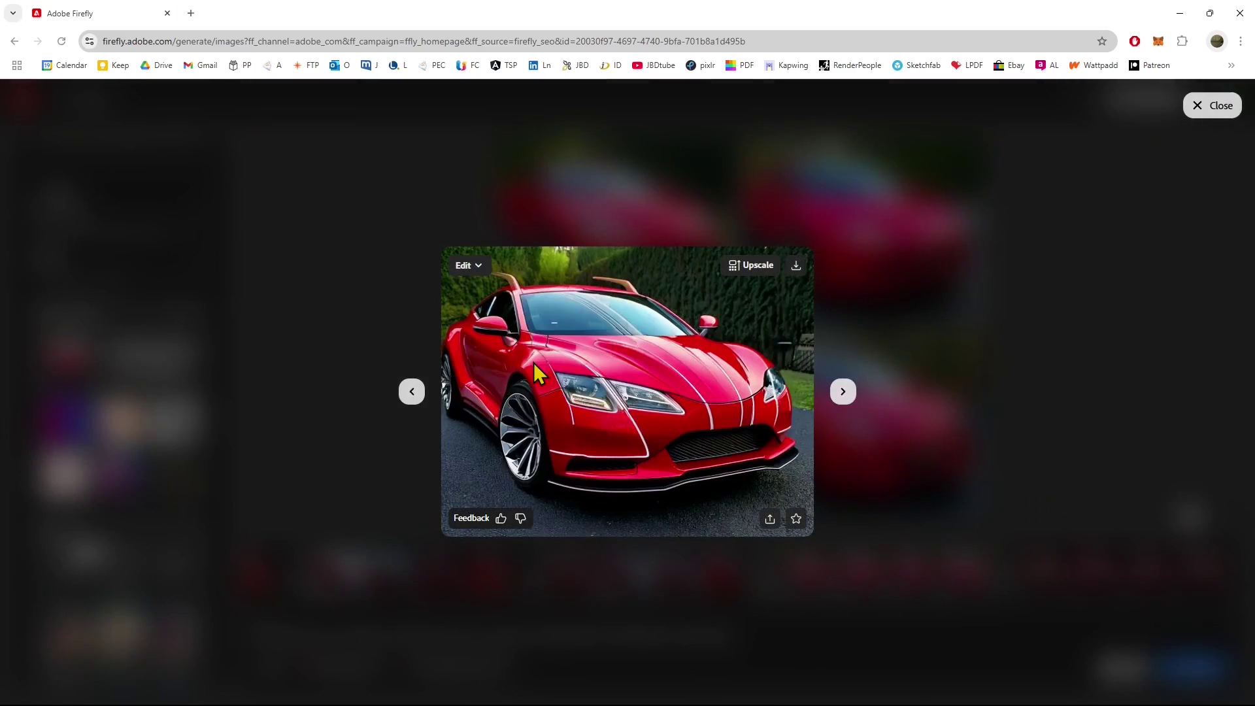
pyautogui.click(1008, 350)
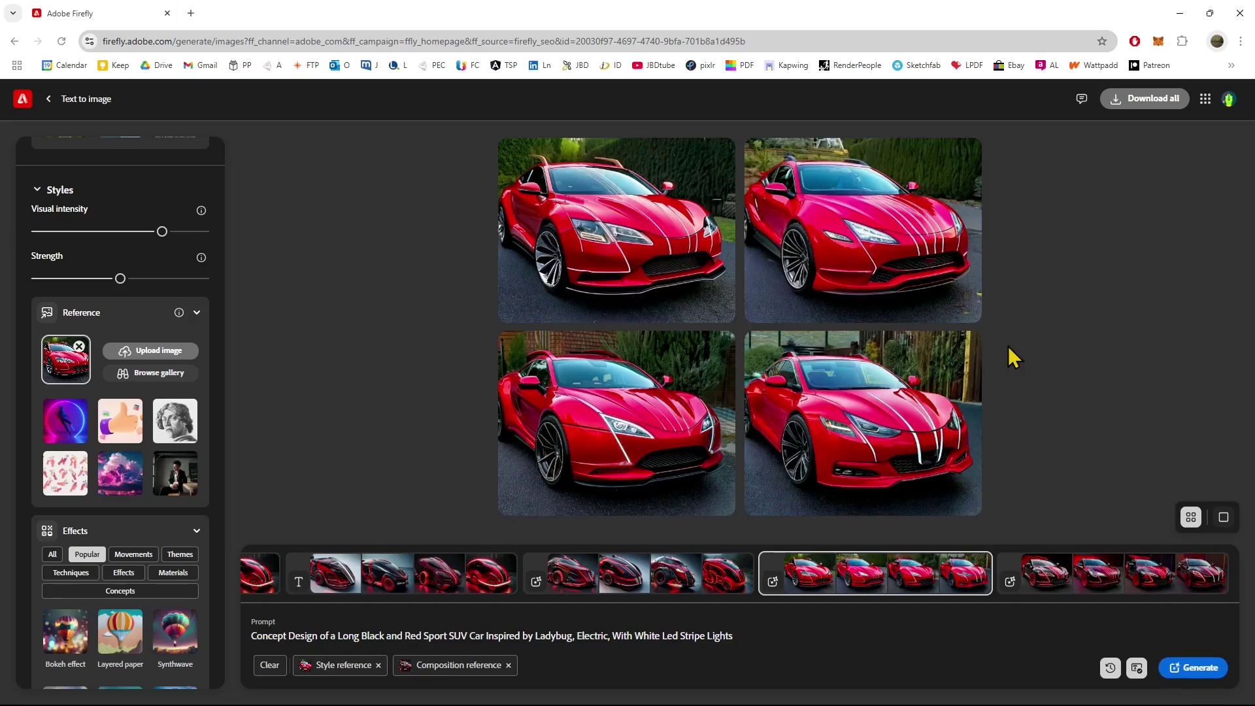
pyautogui.click(1192, 669)
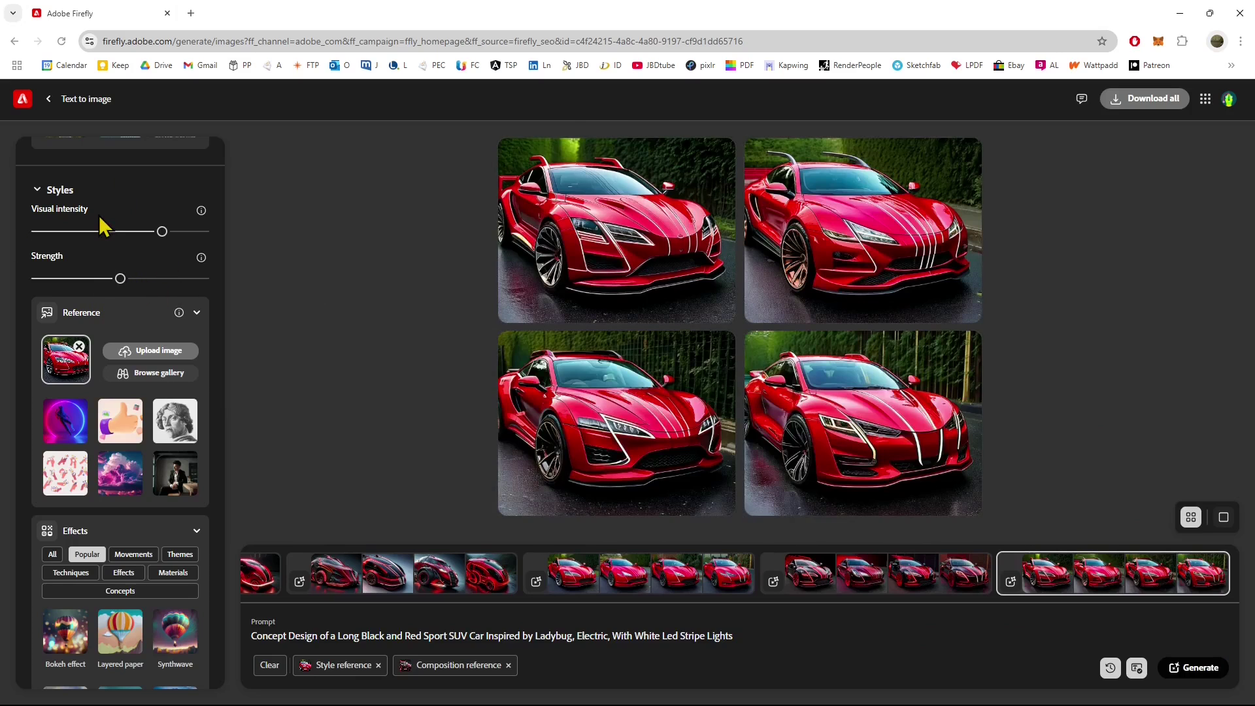
# Step: Raise the styles' strength to the maximum and lower their visual intensity to slightly below the midpoint
pyautogui.scroll(1, 117, 313)
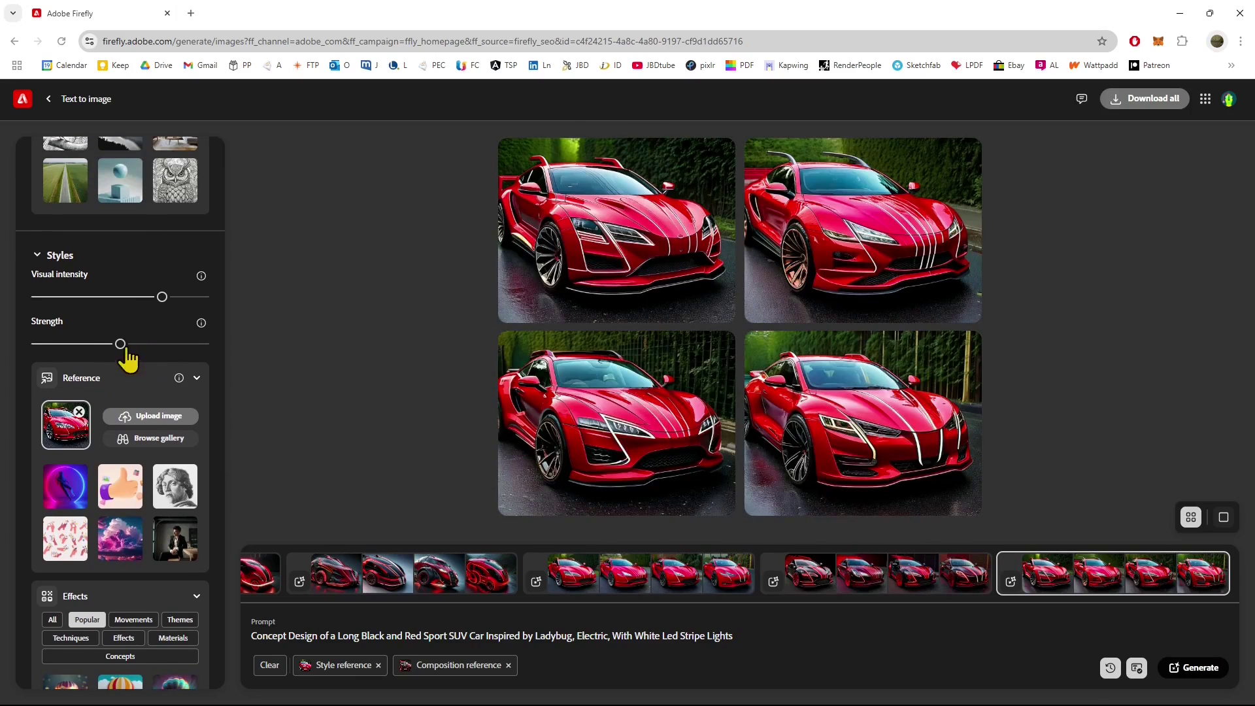
pyautogui.moveTo(159, 350); pyautogui.dragTo(206, 345)
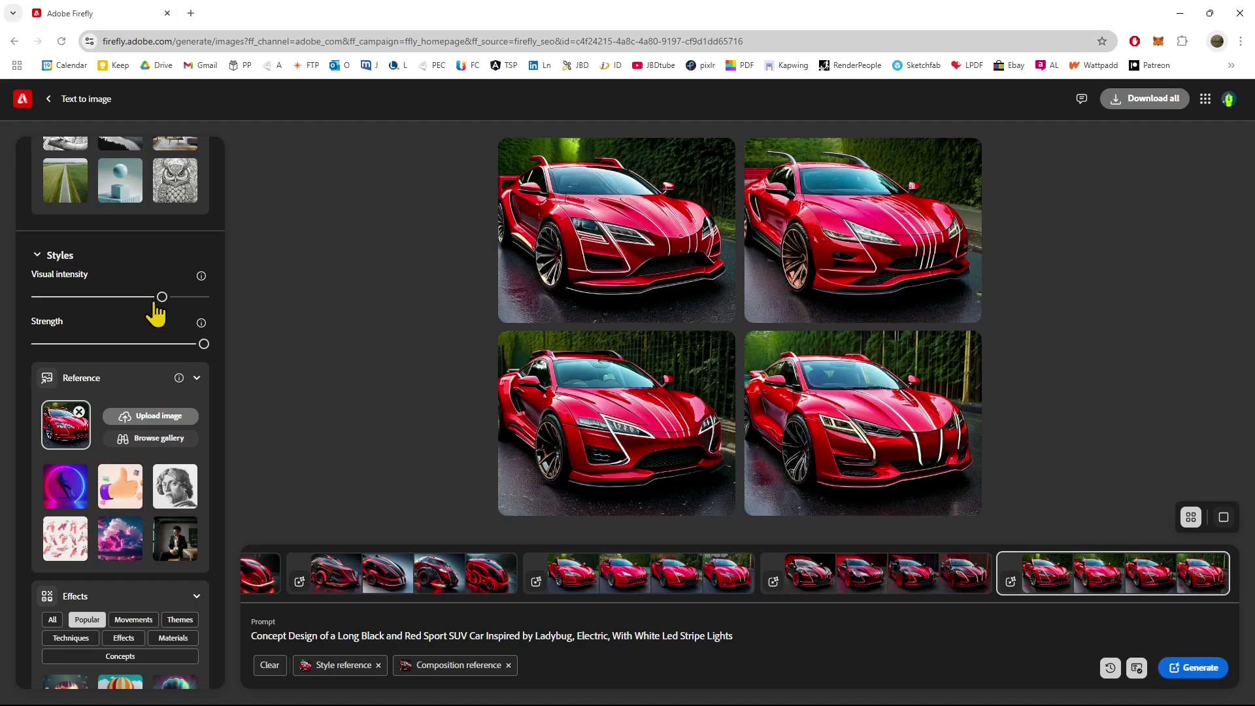
pyautogui.moveTo(162, 297); pyautogui.dragTo(100, 298)
# Step: Set the composition reference's strength to the maximum and generate a new batch
pyautogui.scroll(2, 111, 327)
pyautogui.scroll(3, 114, 336)
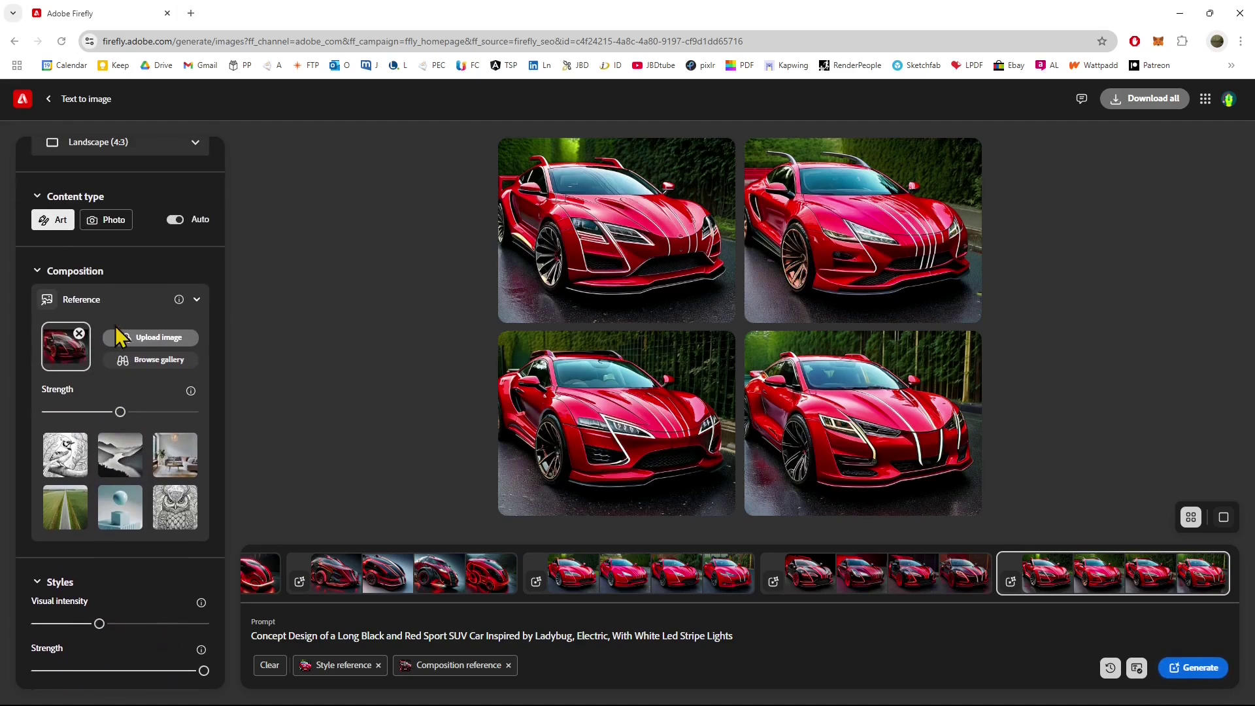
pyautogui.moveTo(121, 412); pyautogui.dragTo(195, 412)
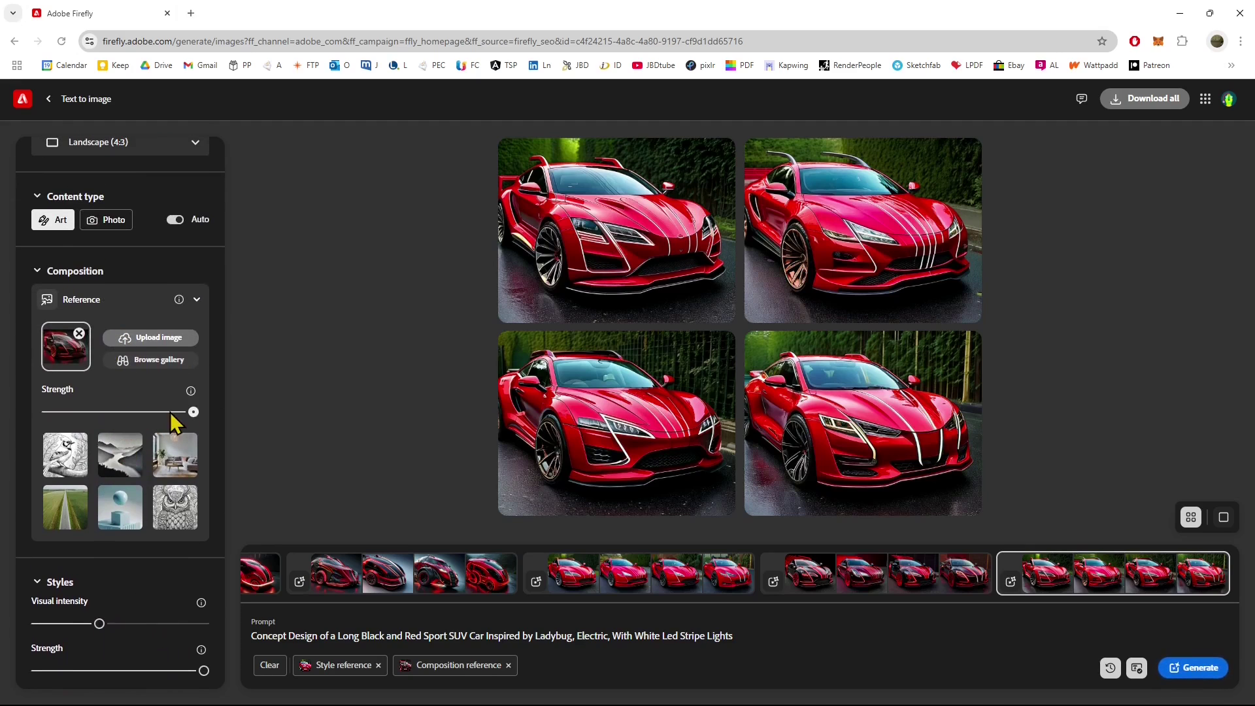
pyautogui.click(1198, 668)
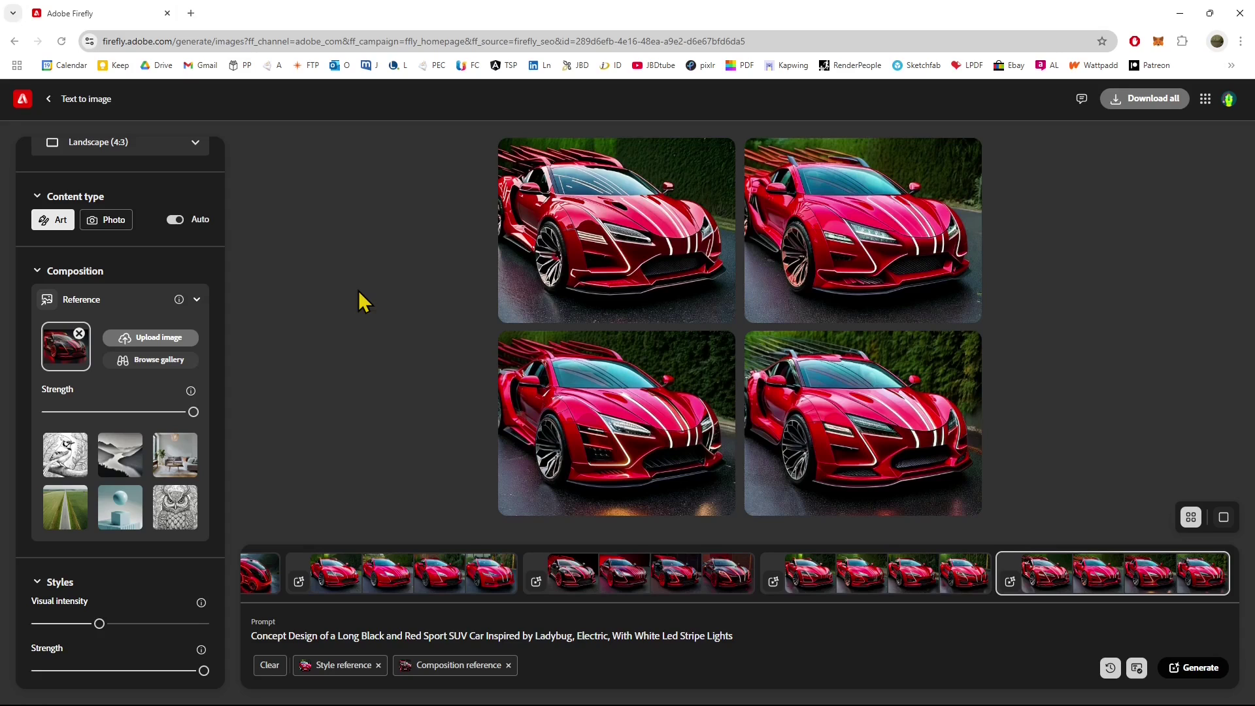
# Step: Use the fourth image of the new red batch as the composition reference and review the reference settings
pyautogui.click(880, 445)
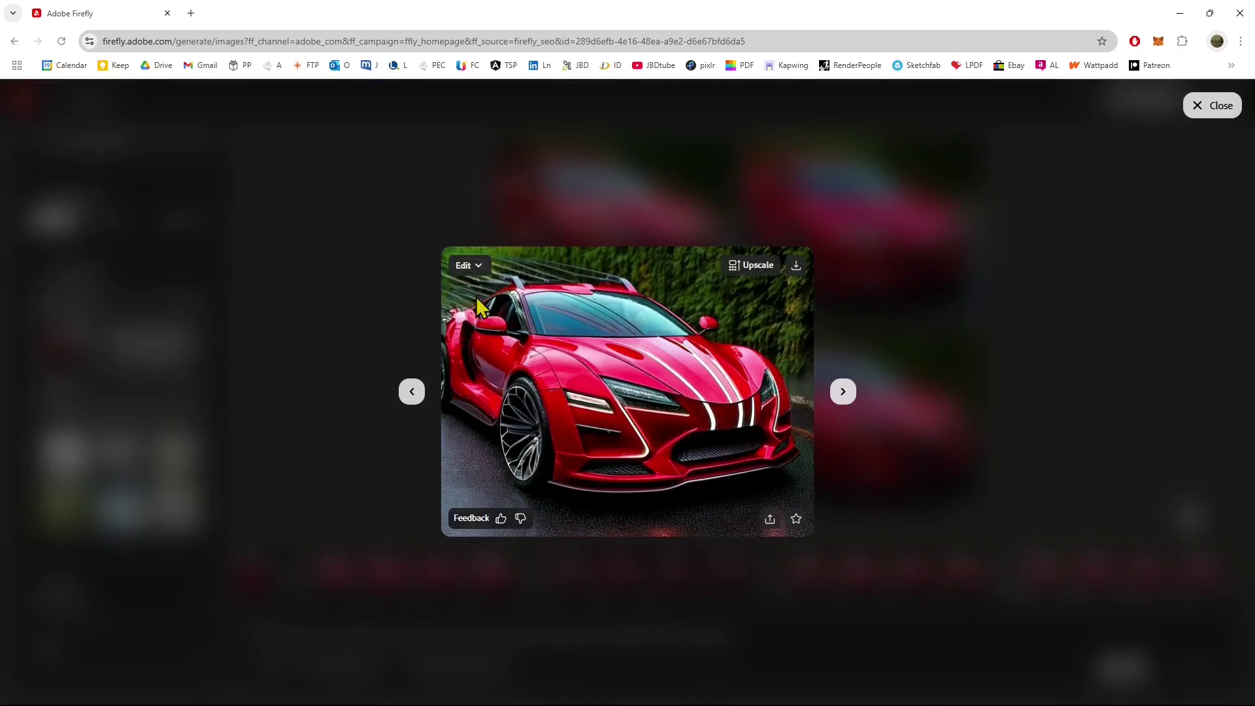
pyautogui.click(469, 265)
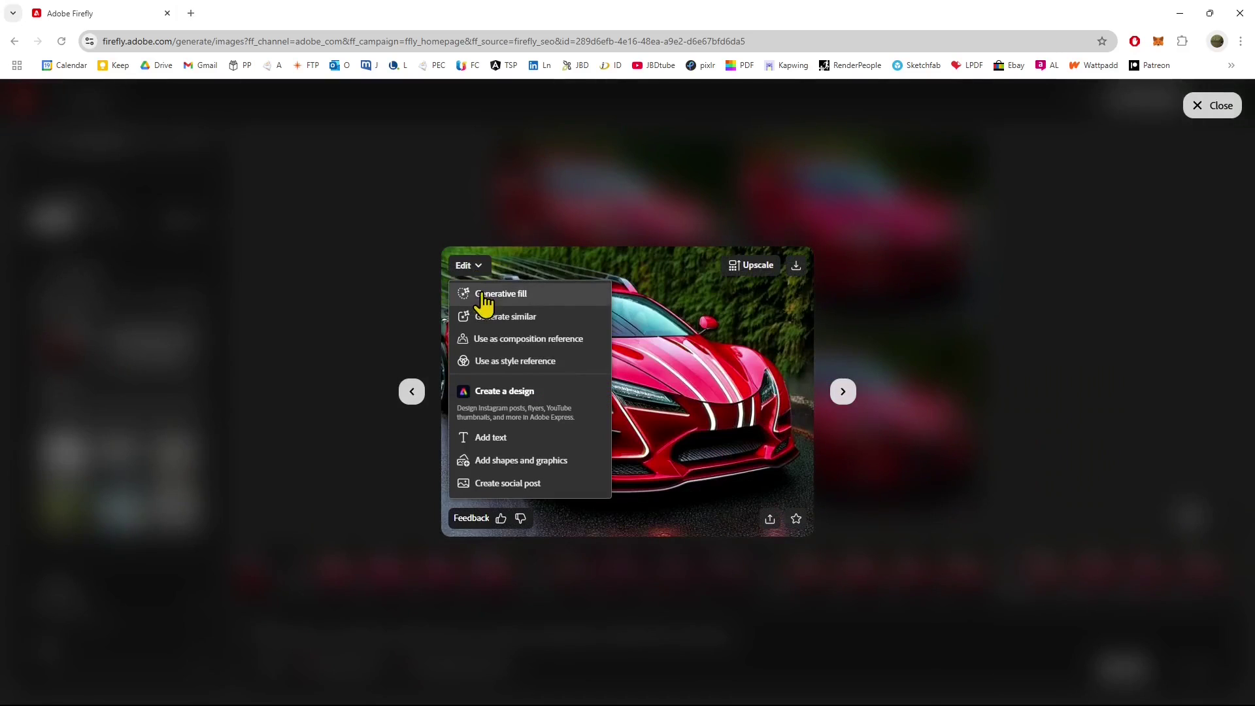
pyautogui.click(520, 345)
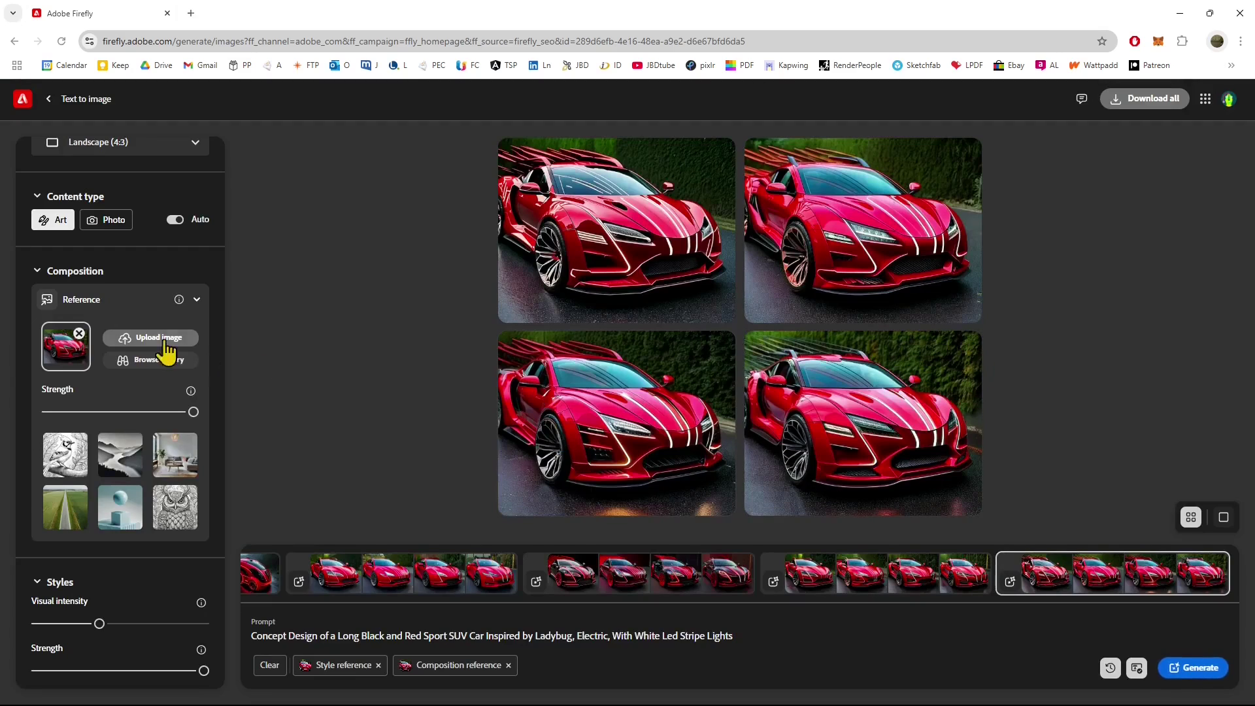
pyautogui.scroll(-2, 144, 458)
pyautogui.scroll(-1, 139, 457)
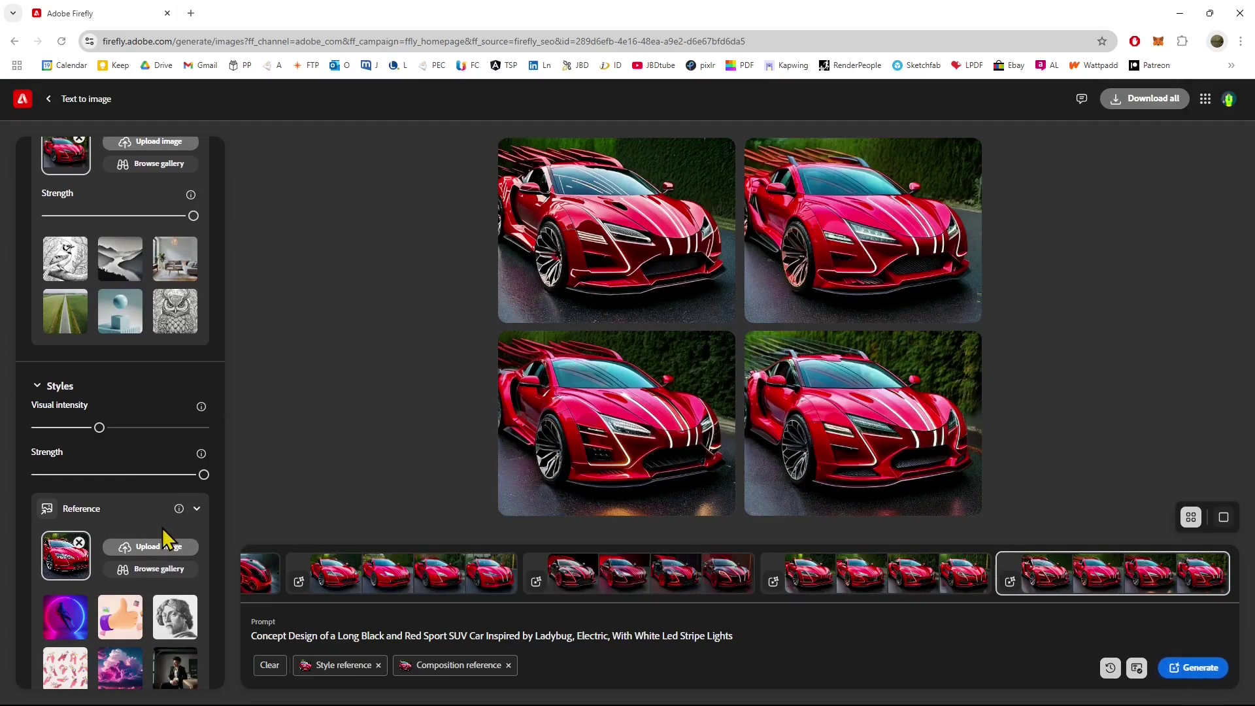
# Step: Return to the black-and-red neon batch, use its second image as the style reference, and generate a new batch
pyautogui.click(668, 582)
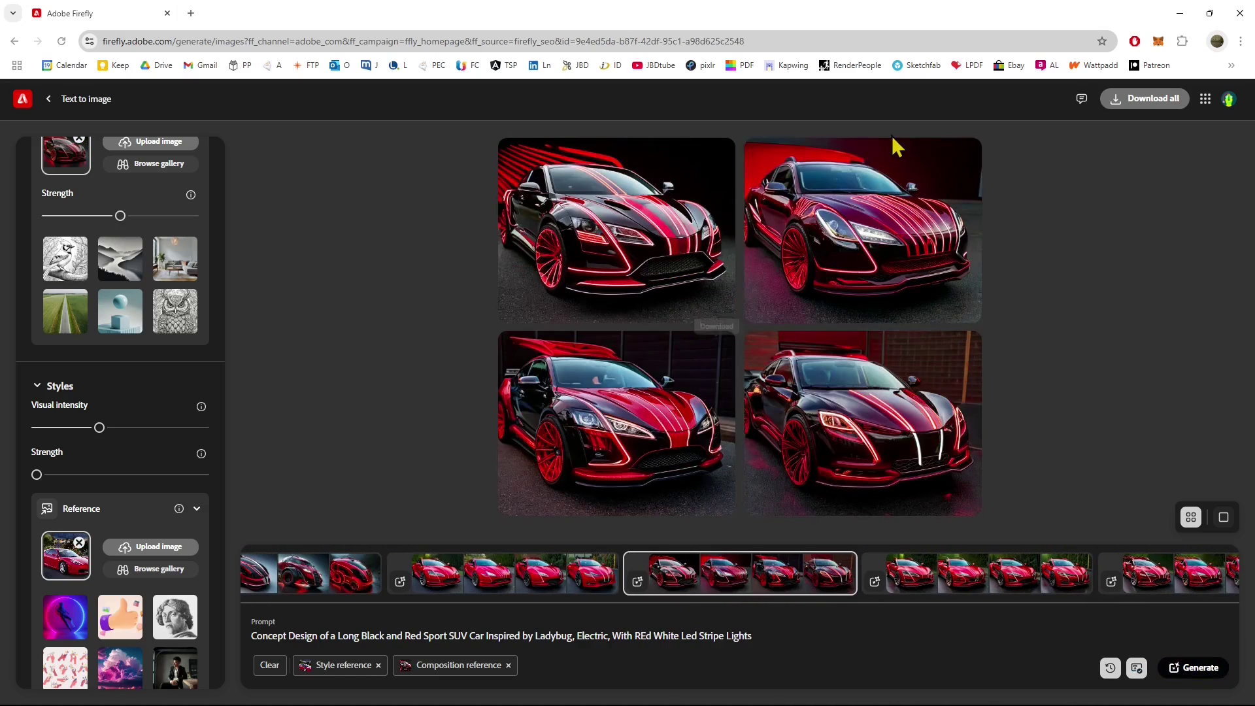
pyautogui.click(956, 248)
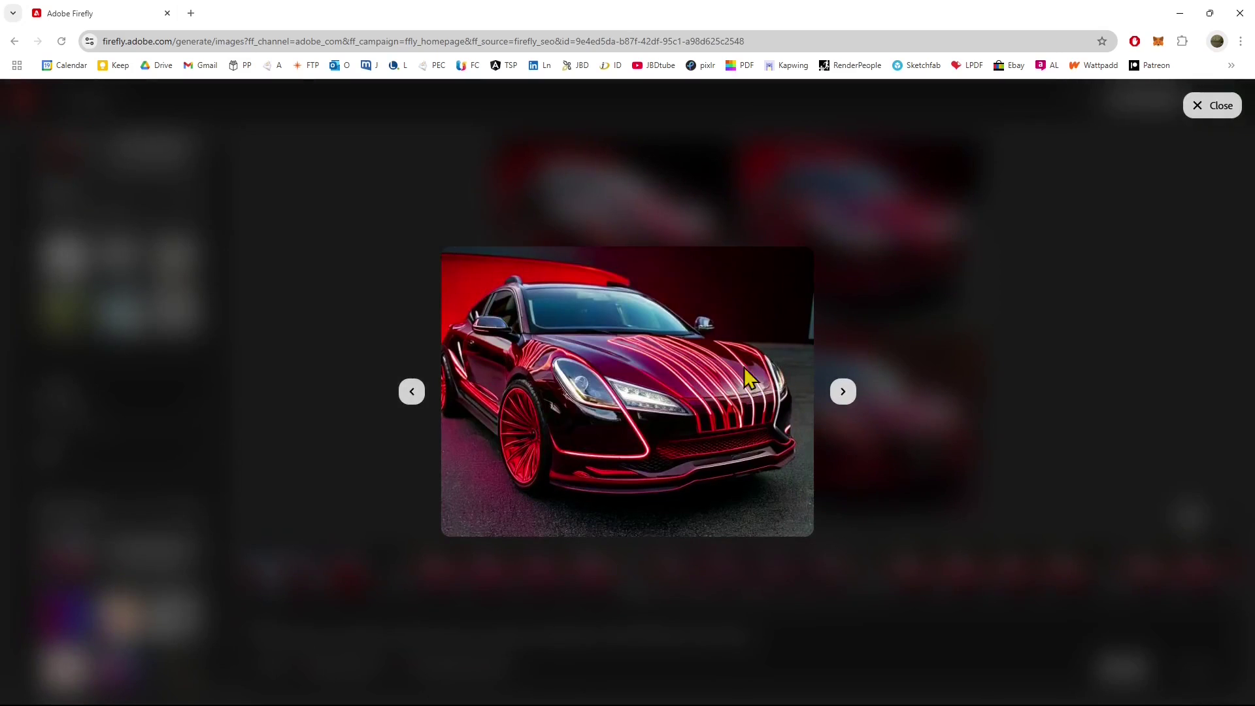
pyautogui.click(481, 266)
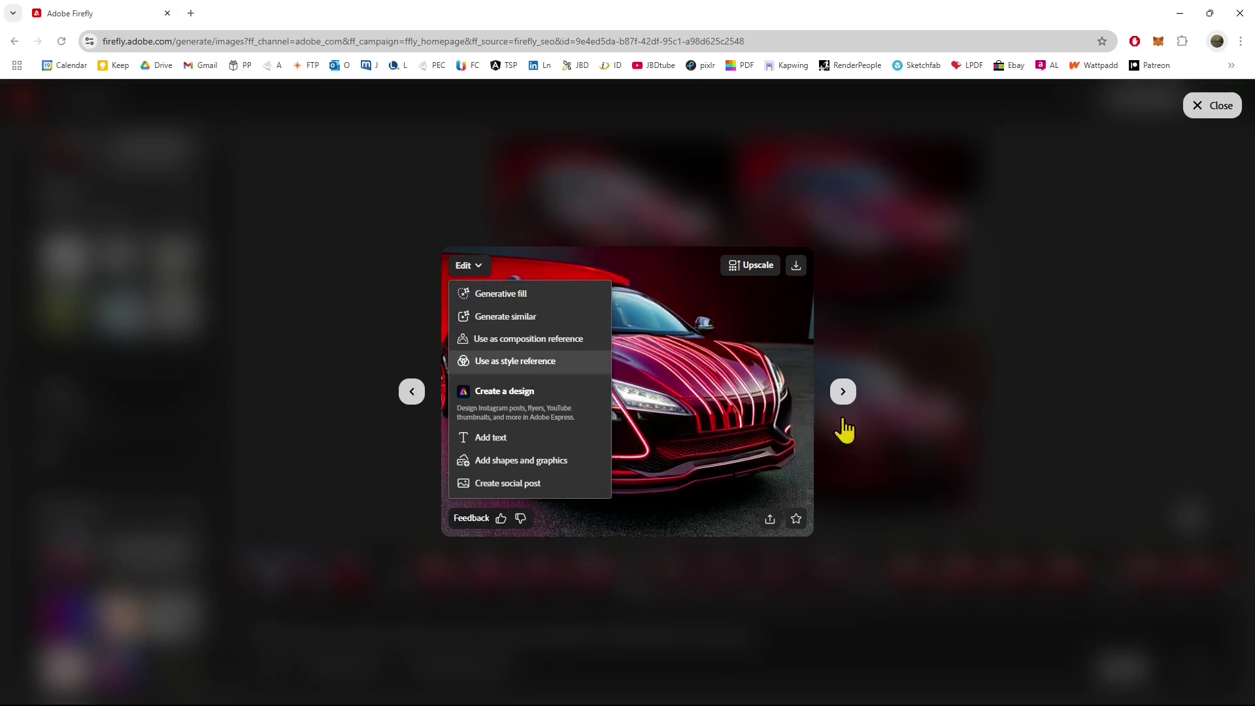
pyautogui.click(1140, 393)
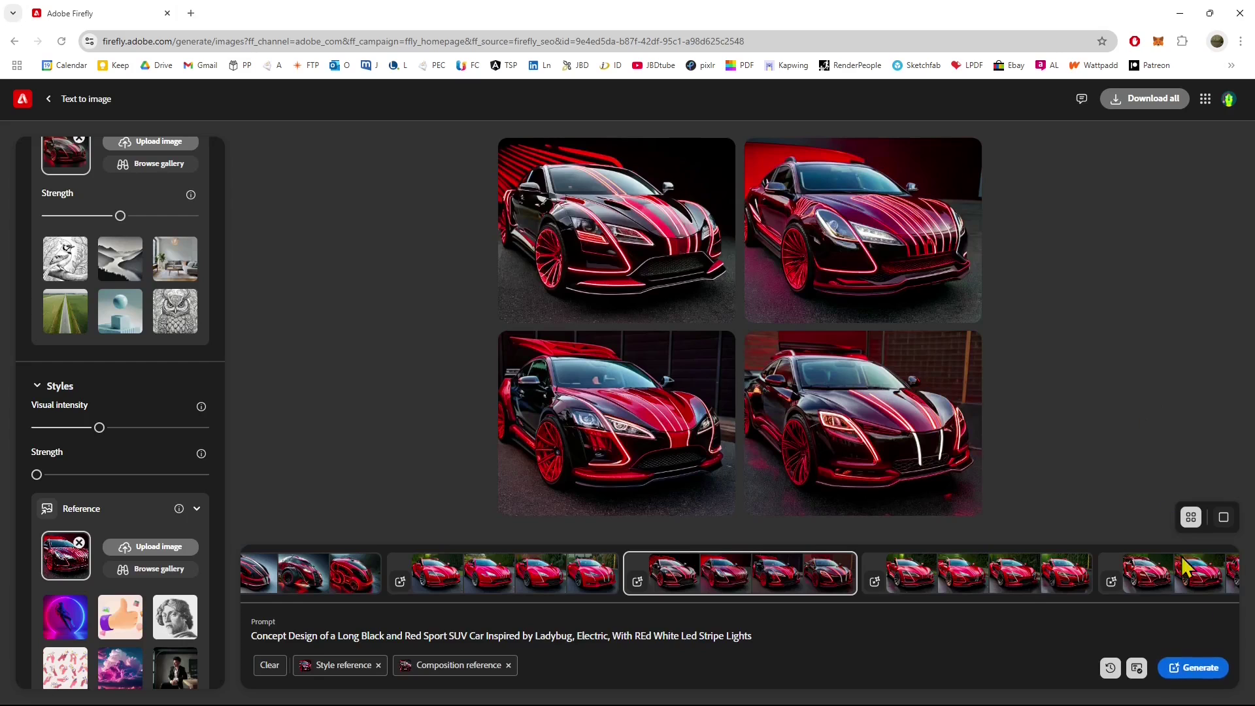
pyautogui.click(1211, 674)
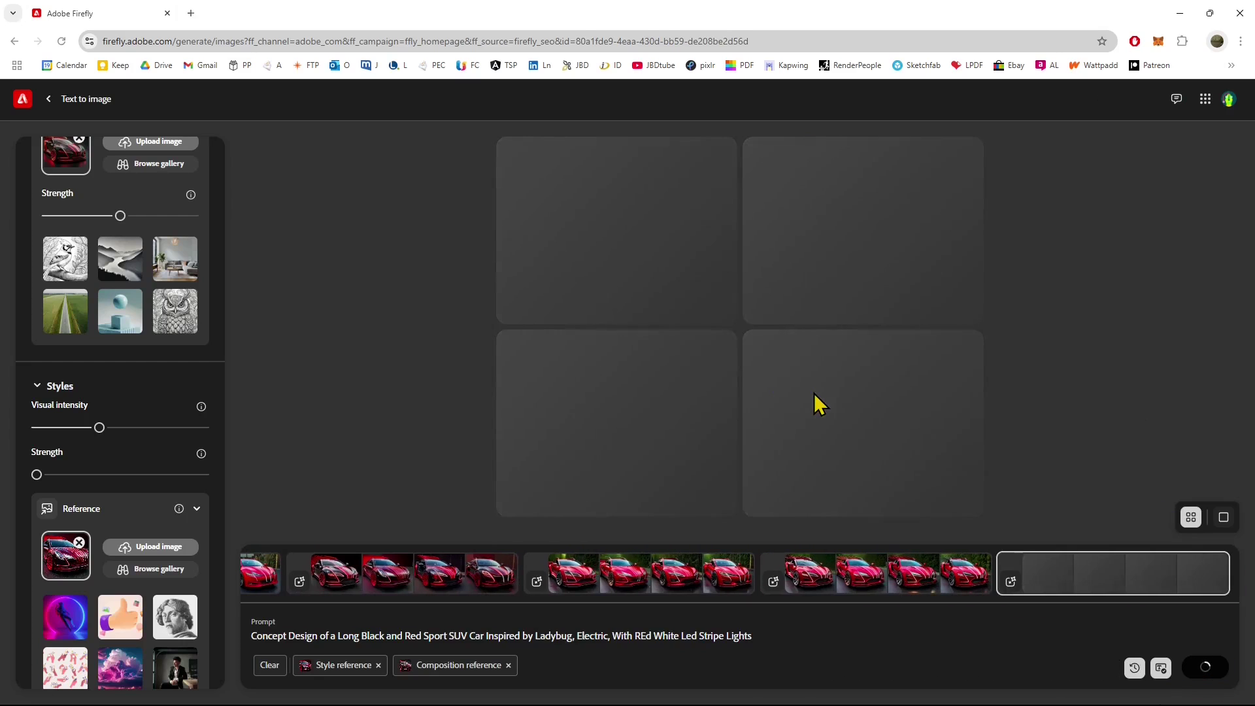